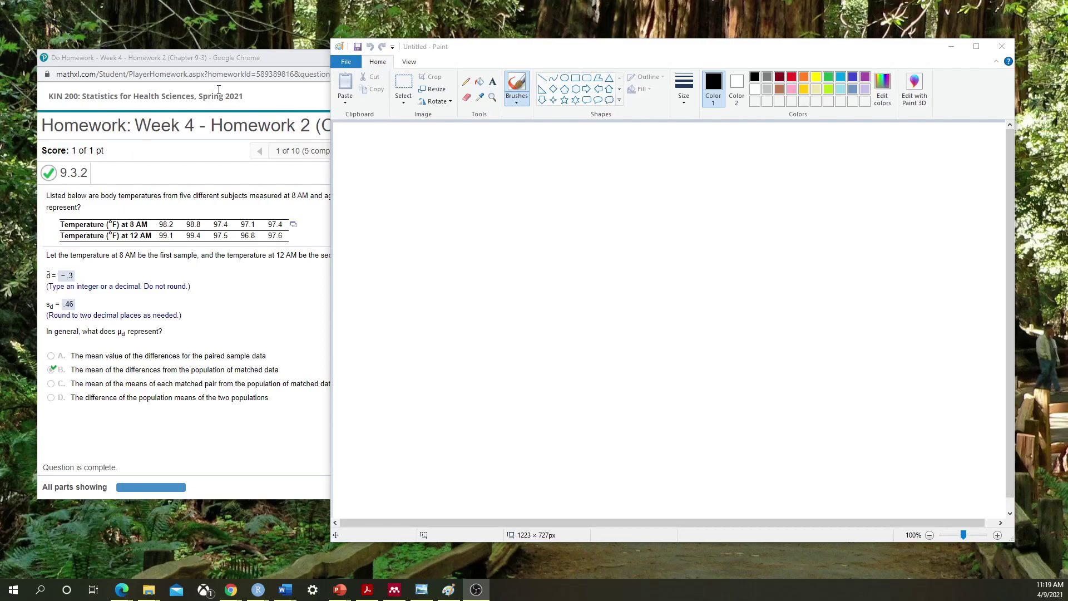
# Handwrite the one-sample note '1 sample' with 'x̄ >, <, ≠ μ' on the Paint canvas
pyautogui.click(264, 59)
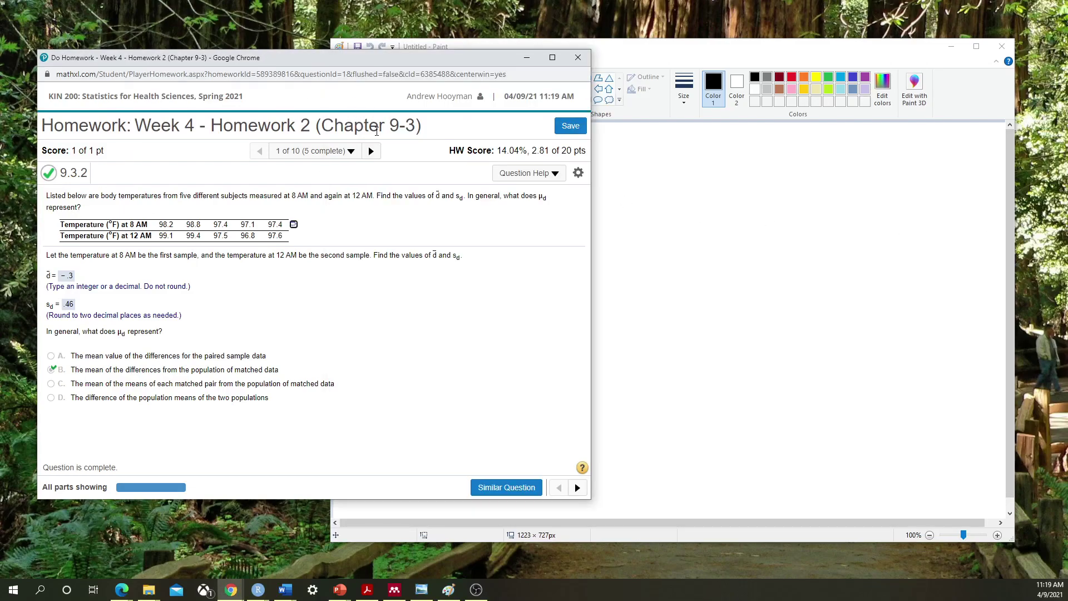
pyautogui.click(651, 57)
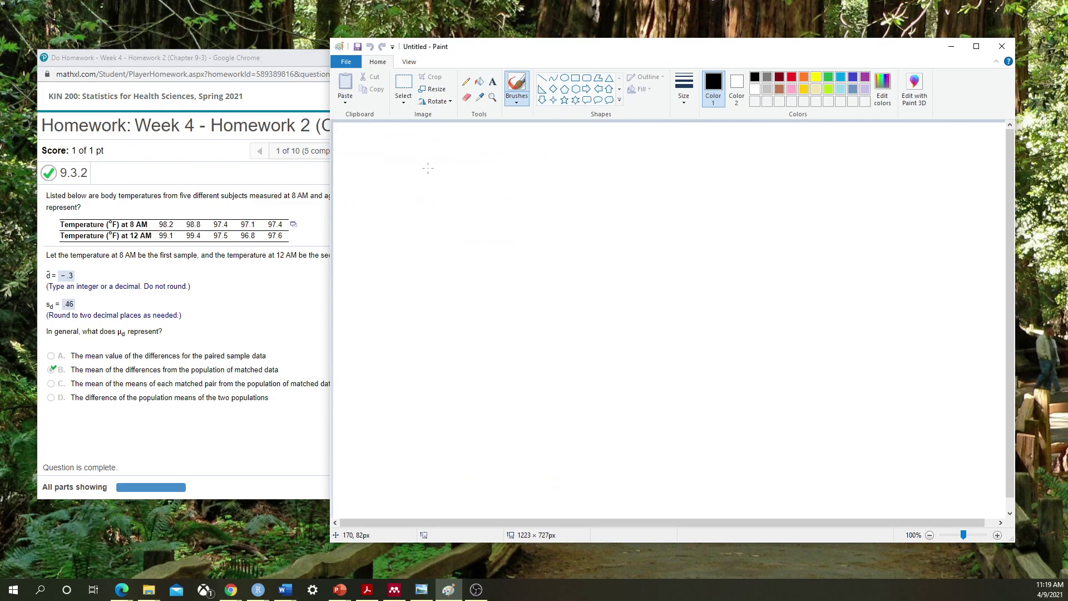
pyautogui.moveTo(404, 156)
pyautogui.mouseDown()
pyautogui.moveTo(404, 173)
pyautogui.moveTo(478, 162)
pyautogui.moveTo(480, 170)
pyautogui.mouseUp()
pyautogui.moveTo(402, 198)
pyautogui.mouseDown()
pyautogui.moveTo(412, 211)
pyautogui.moveTo(400, 215)
pyautogui.moveTo(418, 188)
pyautogui.moveTo(445, 218)
pyautogui.moveTo(507, 193)
pyautogui.mouseUp()
pyautogui.moveTo(503, 185)
pyautogui.mouseDown()
pyautogui.moveTo(493, 209)
pyautogui.moveTo(538, 201)
pyautogui.moveTo(541, 211)
pyautogui.mouseUp()
# Handwrite '2 sample' with 'μ1 <, >, ≠ μ2' beneath the one-sample note
pyautogui.moveTo(403, 251); pyautogui.dragTo(437, 268)
pyautogui.moveTo(458, 252)
pyautogui.mouseDown()
pyautogui.moveTo(451, 258)
pyautogui.moveTo(510, 256)
pyautogui.mouseUp()
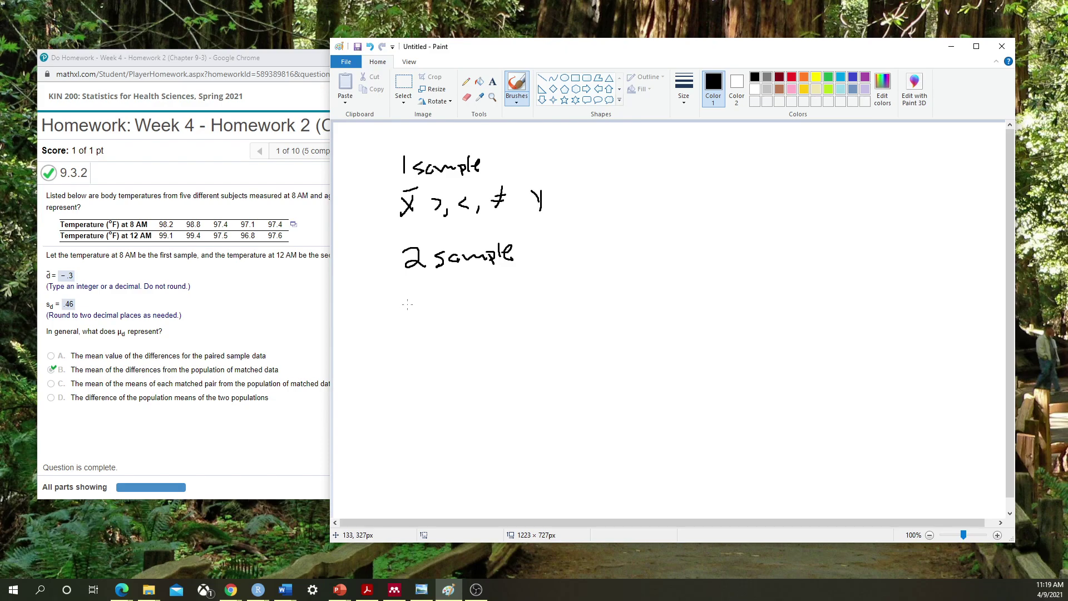
pyautogui.moveTo(407, 304)
pyautogui.mouseDown()
pyautogui.moveTo(423, 319)
pyautogui.moveTo(448, 311)
pyautogui.moveTo(446, 320)
pyautogui.moveTo(491, 321)
pyautogui.moveTo(520, 309)
pyautogui.moveTo(516, 299)
pyautogui.moveTo(515, 312)
pyautogui.moveTo(558, 314)
pyautogui.mouseUp()
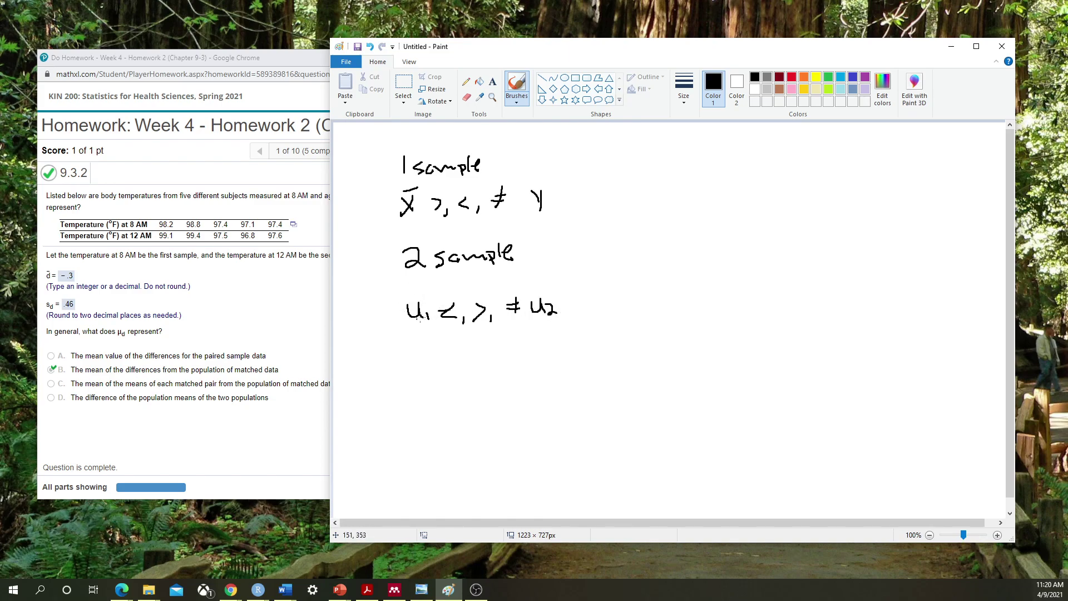
# Write the heading 'Paired' with u1 and u2 linked by a dash
pyautogui.moveTo(415, 351)
pyautogui.mouseDown()
pyautogui.moveTo(415, 368)
pyautogui.moveTo(433, 357)
pyautogui.moveTo(434, 367)
pyautogui.moveTo(472, 356)
pyautogui.moveTo(482, 365)
pyautogui.mouseUp()
pyautogui.moveTo(485, 350); pyautogui.dragTo(487, 364)
pyautogui.moveTo(437, 395); pyautogui.dragTo(480, 398)
pyautogui.moveTo(406, 376); pyautogui.dragTo(483, 375)
pyautogui.moveTo(485, 374); pyautogui.dragTo(493, 378)
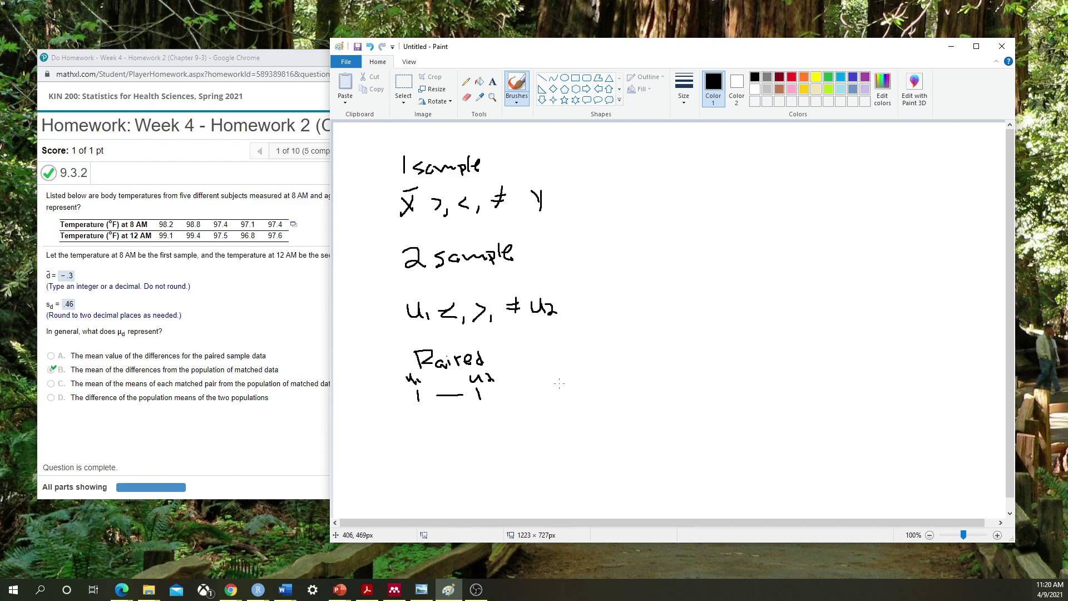
# Draw the T1-to-T2 diagram: arrow 1₁→1₂ and a crossed-out arrow to 2₂
pyautogui.moveTo(553, 368)
pyautogui.mouseDown()
pyautogui.moveTo(565, 366)
pyautogui.moveTo(563, 402)
pyautogui.mouseUp()
pyautogui.moveTo(579, 397); pyautogui.dragTo(620, 401)
pyautogui.moveTo(623, 360)
pyautogui.mouseDown()
pyautogui.moveTo(646, 373)
pyautogui.moveTo(635, 399)
pyautogui.moveTo(648, 401)
pyautogui.mouseUp()
pyautogui.moveTo(561, 396); pyautogui.dragTo(567, 402)
pyautogui.moveTo(637, 423); pyautogui.dragTo(656, 437)
pyautogui.moveTo(572, 411)
pyautogui.mouseDown()
pyautogui.moveTo(631, 428)
pyautogui.moveTo(611, 418)
pyautogui.moveTo(592, 429)
pyautogui.mouseUp()
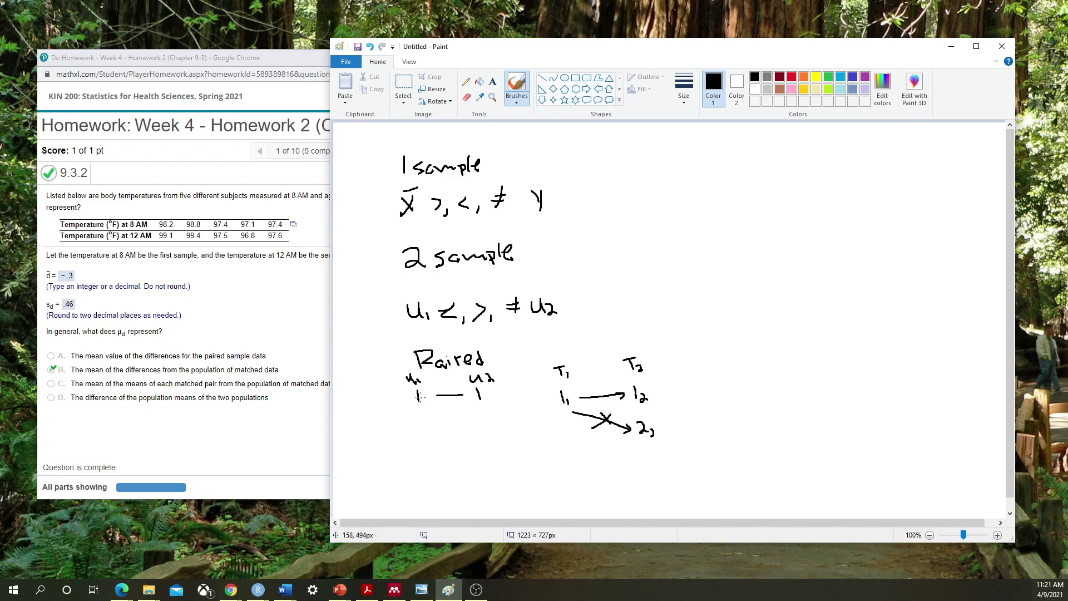
# Sketch two u columns numbered 1 to N, joined by a downward arrow to ud
pyautogui.moveTo(418, 399)
pyautogui.mouseDown()
pyautogui.moveTo(470, 416)
pyautogui.moveTo(471, 431)
pyautogui.moveTo(490, 430)
pyautogui.moveTo(444, 414)
pyautogui.mouseUp()
pyautogui.moveTo(722, 352); pyautogui.dragTo(735, 359)
pyautogui.moveTo(800, 350)
pyautogui.mouseDown()
pyautogui.moveTo(765, 381)
pyautogui.moveTo(778, 382)
pyautogui.moveTo(778, 438)
pyautogui.mouseUp()
pyautogui.moveTo(728, 374); pyautogui.dragTo(727, 383)
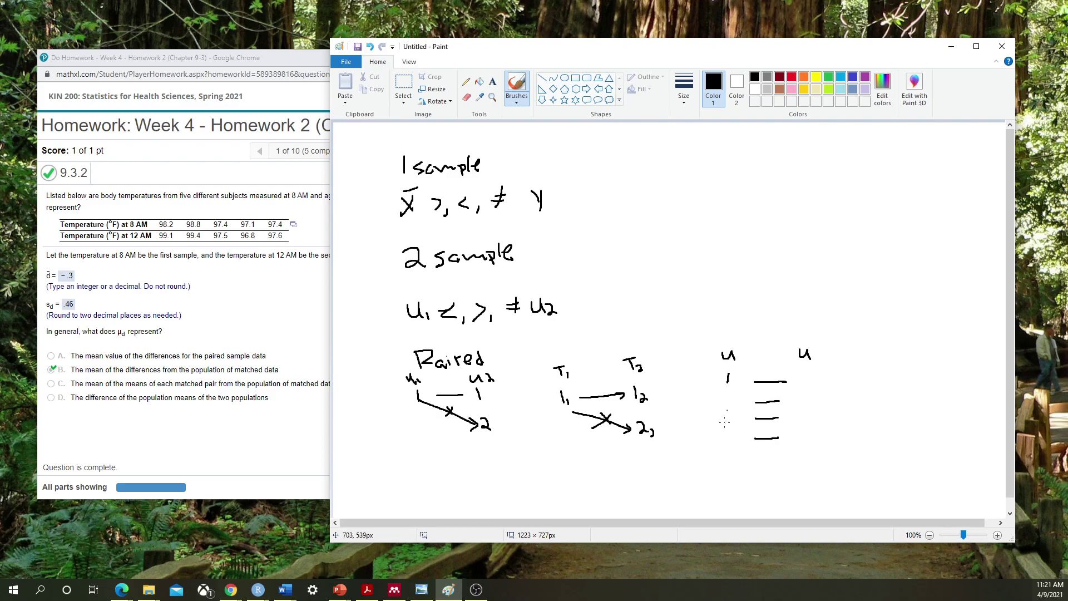
pyautogui.moveTo(721, 465)
pyautogui.mouseDown()
pyautogui.moveTo(730, 474)
pyautogui.moveTo(735, 463)
pyautogui.moveTo(722, 479)
pyautogui.mouseUp()
pyautogui.moveTo(808, 368); pyautogui.dragTo(810, 382)
pyautogui.moveTo(812, 473); pyautogui.dragTo(825, 464)
pyautogui.moveTo(769, 362)
pyautogui.mouseDown()
pyautogui.moveTo(772, 489)
pyautogui.moveTo(779, 473)
pyautogui.moveTo(762, 502)
pyautogui.moveTo(778, 511)
pyautogui.moveTo(778, 497)
pyautogui.moveTo(781, 511)
pyautogui.moveTo(806, 497)
pyautogui.moveTo(797, 509)
pyautogui.moveTo(828, 501)
pyautogui.moveTo(837, 513)
pyautogui.moveTo(853, 489)
pyautogui.moveTo(852, 506)
pyautogui.moveTo(899, 488)
pyautogui.mouseUp()
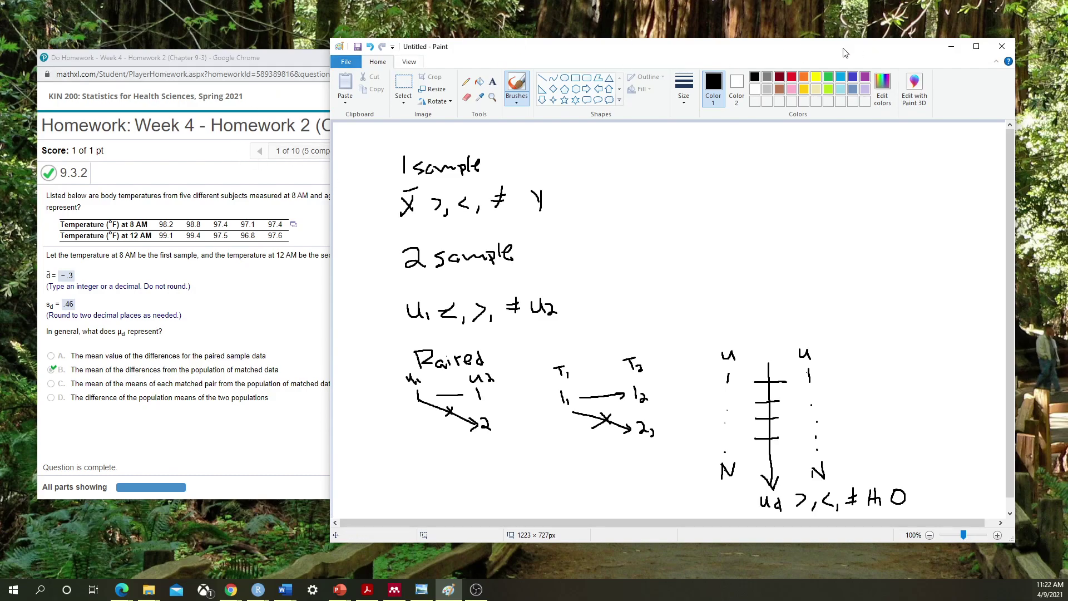
# Minimize Paint so MathXL question 9.3.2 is back in front
pyautogui.click(950, 46)
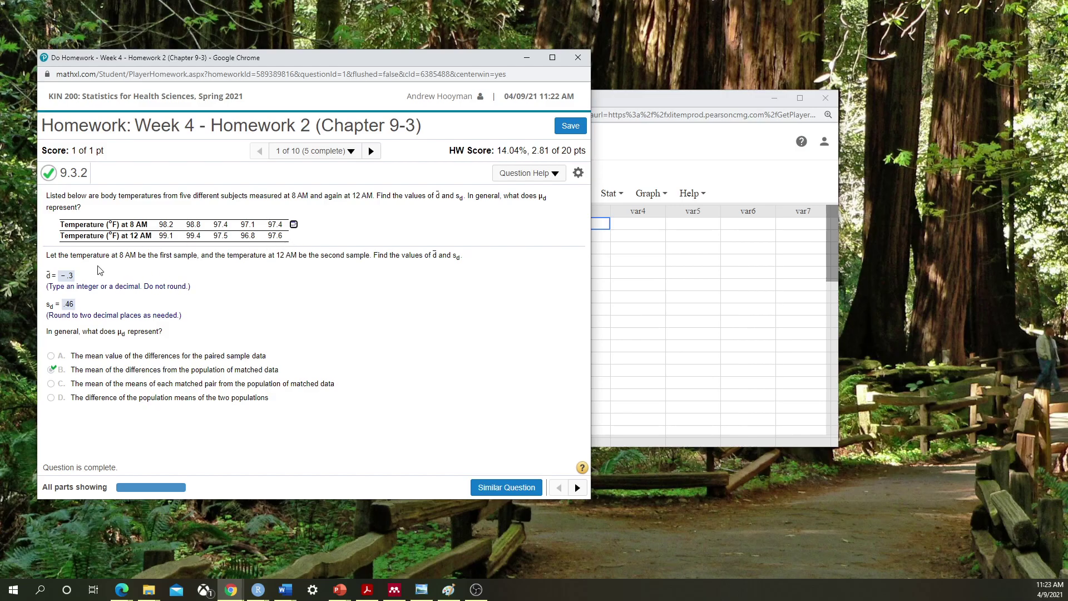
# Open the temperature data table in StatCrunch from its data menu
pyautogui.click(293, 224)
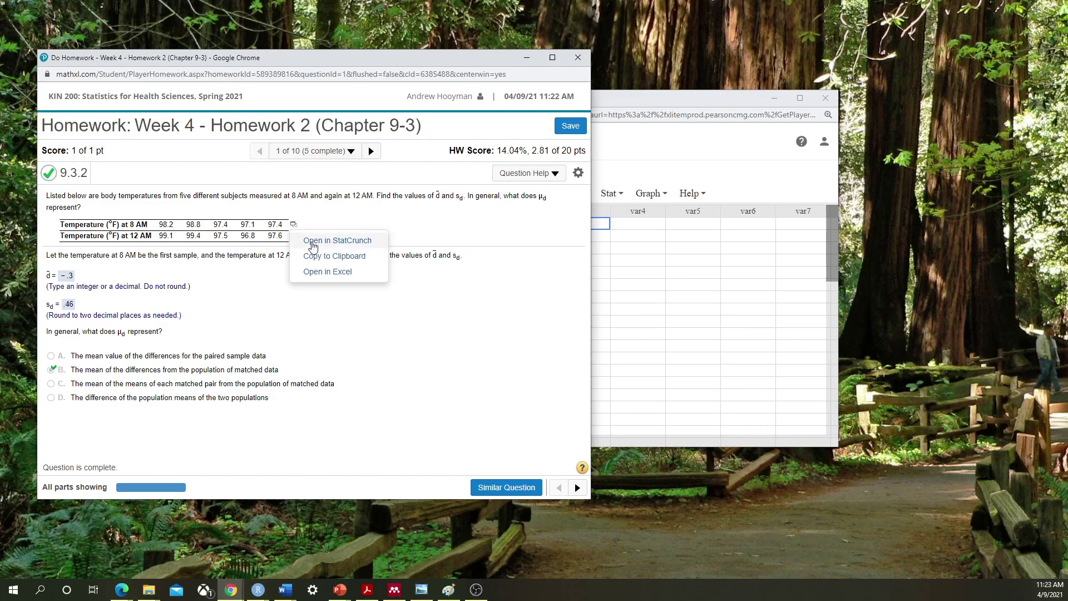
pyautogui.click(312, 242)
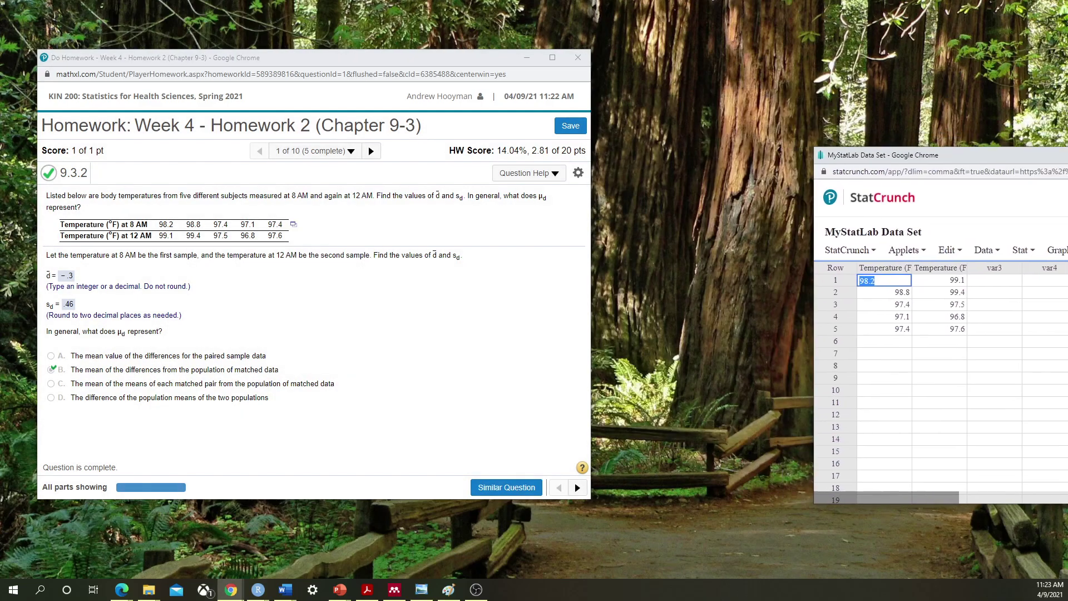
pyautogui.moveTo(977, 162); pyautogui.dragTo(643, 118)
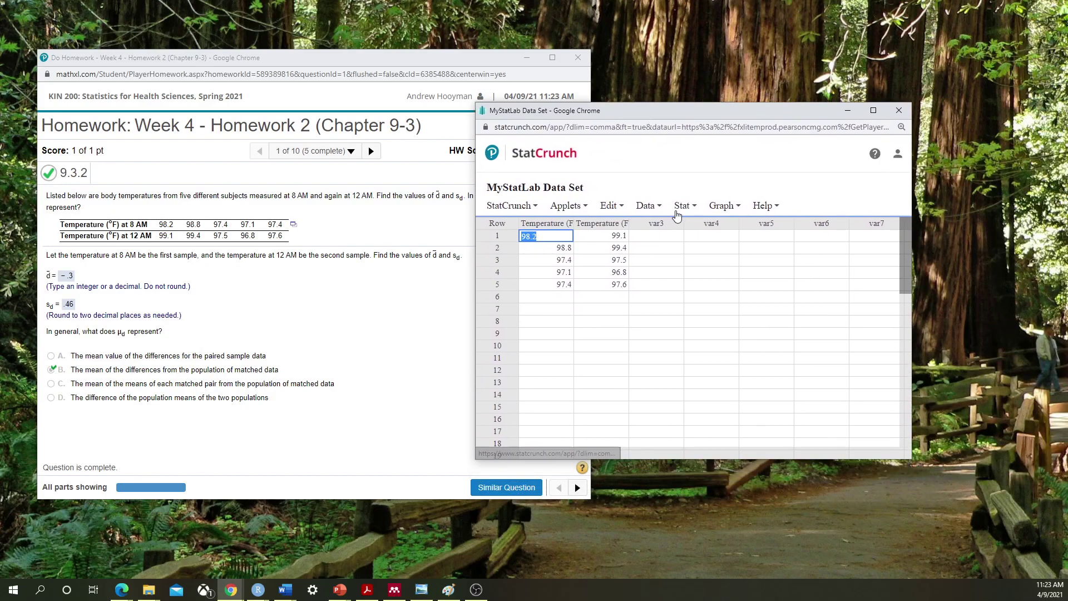
# Start a Paired T test with Sample 1 at 8 AM and Sample 2 at 12 AM
pyautogui.click(681, 207)
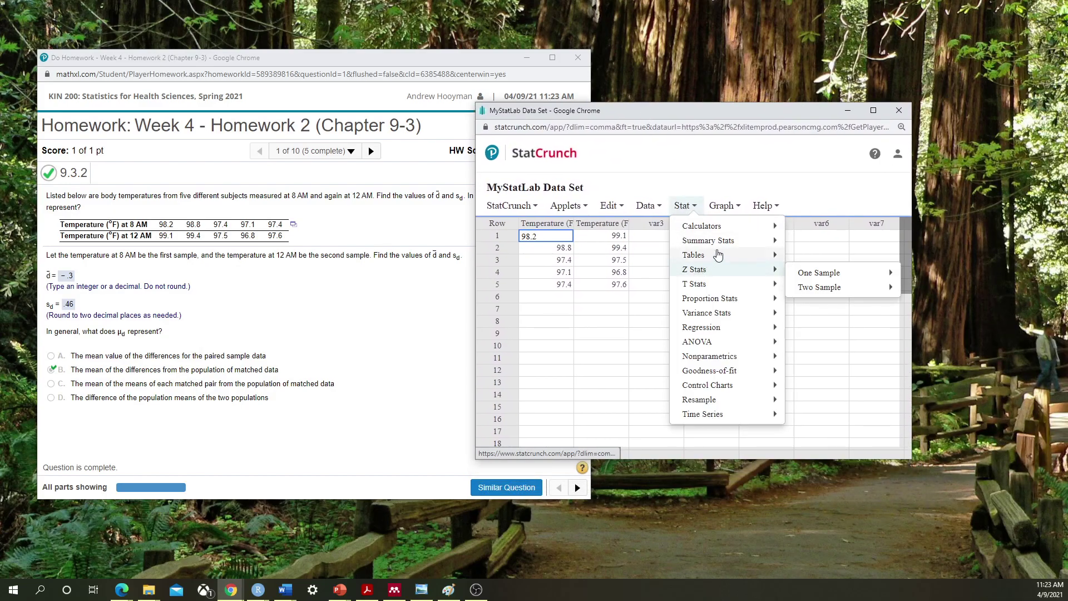
pyautogui.moveTo(707, 278)
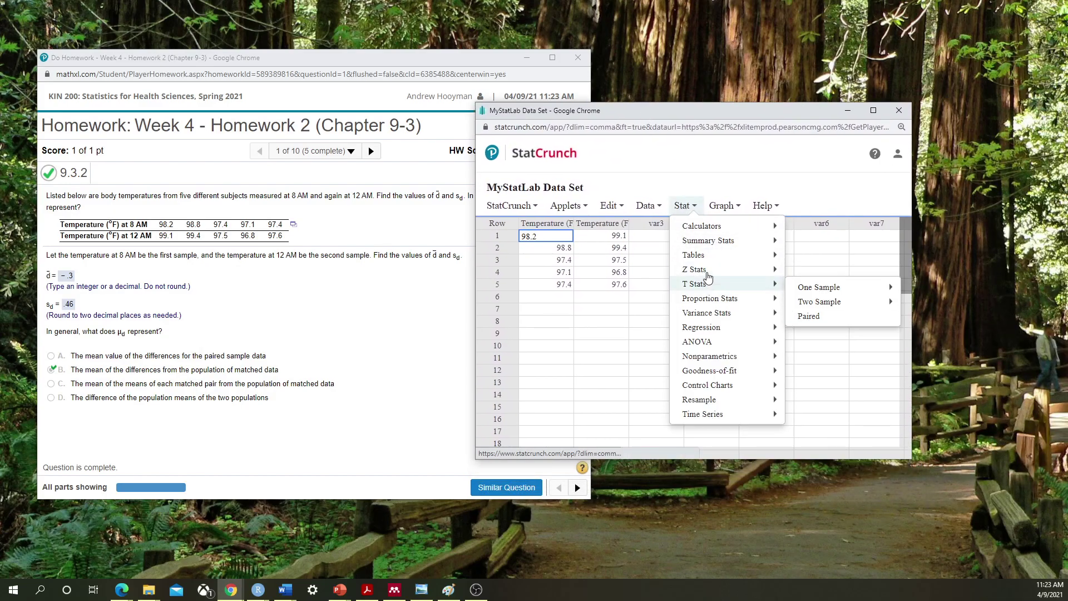
pyautogui.click(807, 324)
pyautogui.click(638, 192)
pyautogui.click(617, 215)
pyautogui.click(614, 223)
pyautogui.click(614, 260)
pyautogui.scroll(-3, 697, 317)
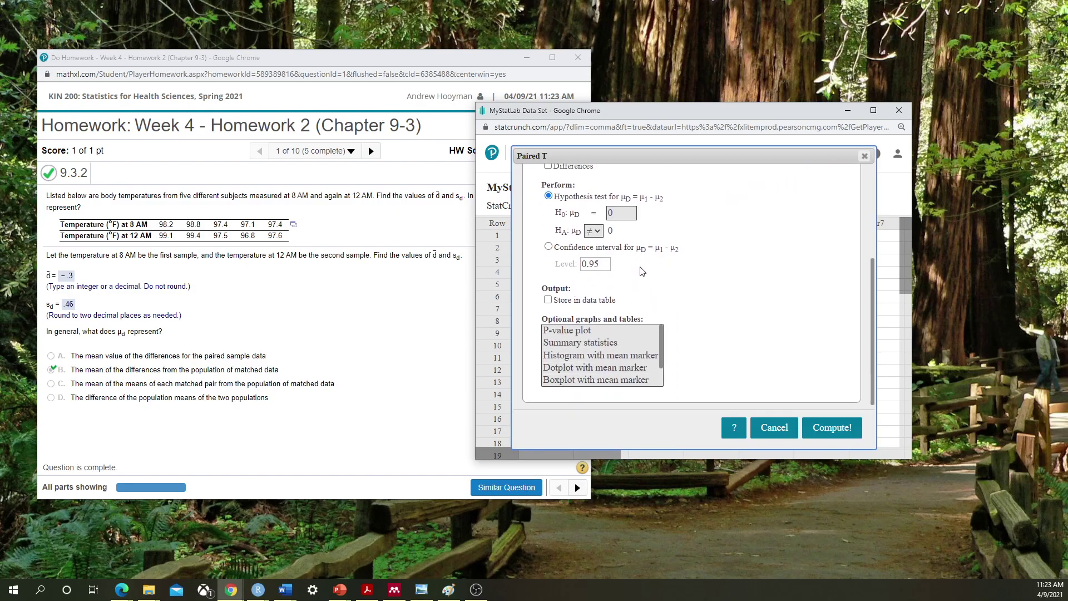
# Compute Paired T with summary statistics: mean −0.3, SE 0.20736441, P 0.2215
pyautogui.click(586, 343)
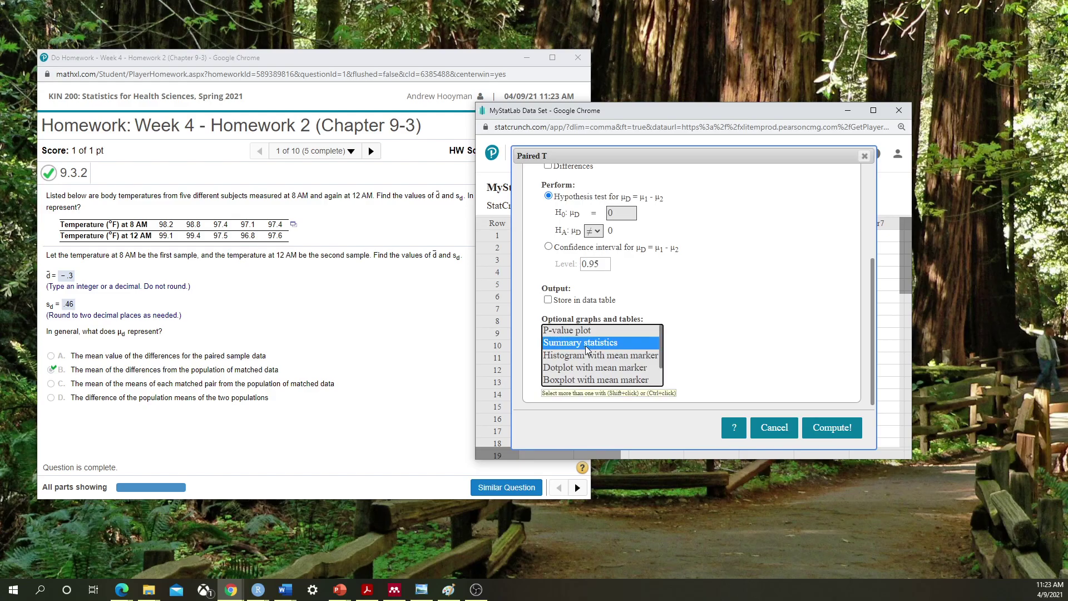
pyautogui.click(818, 429)
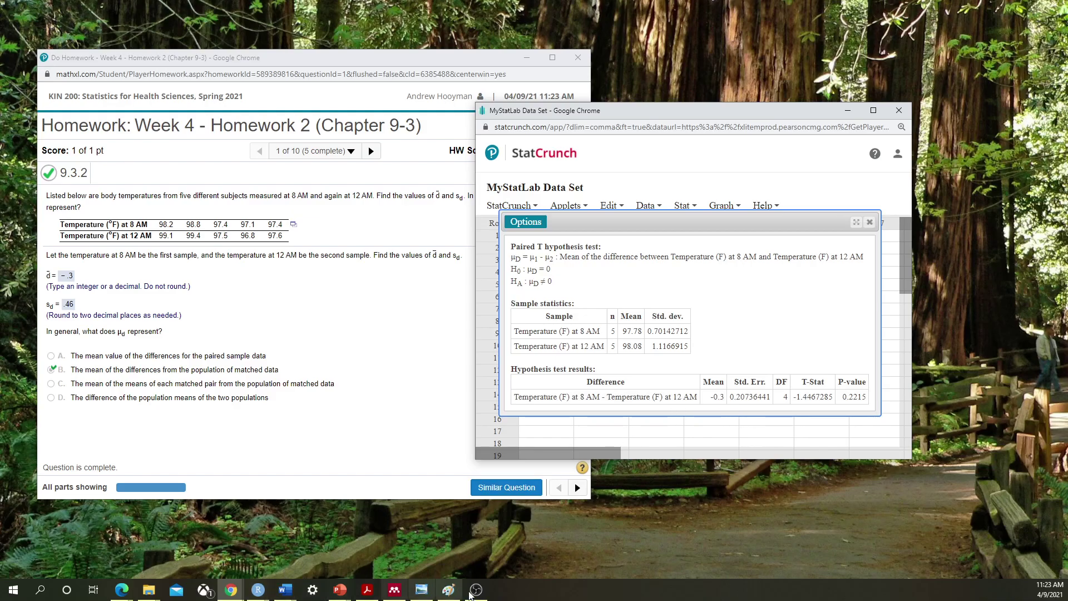
pyautogui.click(448, 590)
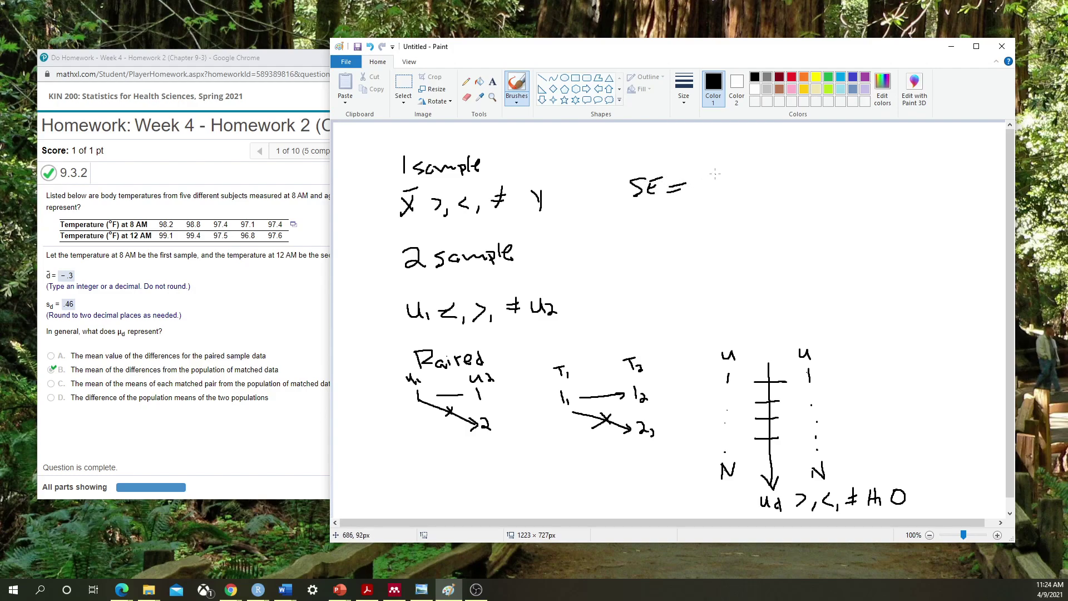
# Write 'SE = SD/√N' and below it 'SE × √N = SD' in Paint
pyautogui.moveTo(715, 174)
pyautogui.mouseDown()
pyautogui.moveTo(766, 192)
pyautogui.moveTo(767, 169)
pyautogui.moveTo(806, 167)
pyautogui.mouseUp()
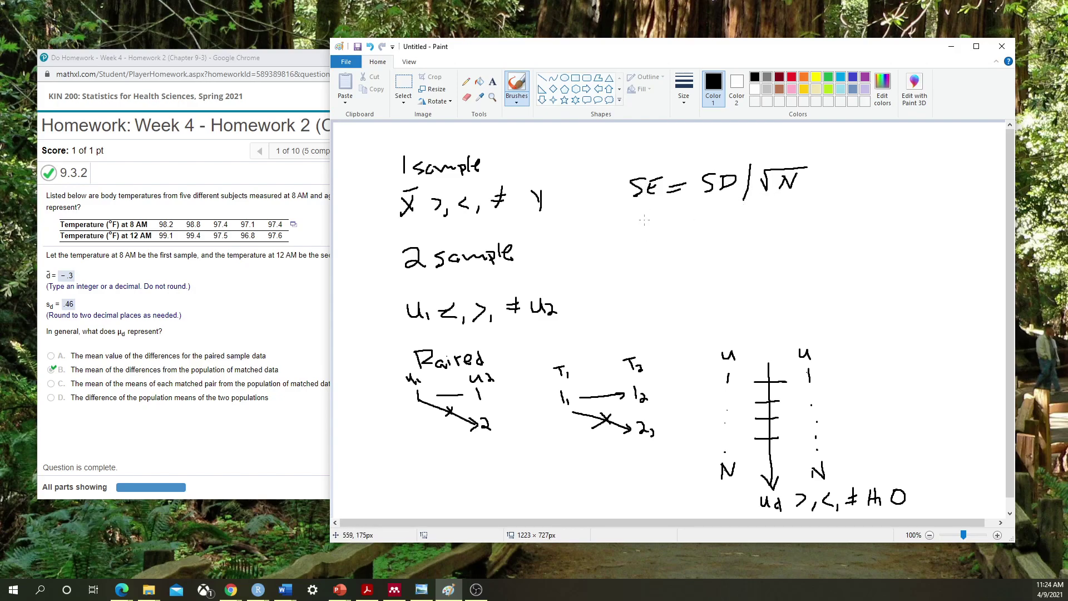
pyautogui.moveTo(644, 220); pyautogui.dragTo(628, 240)
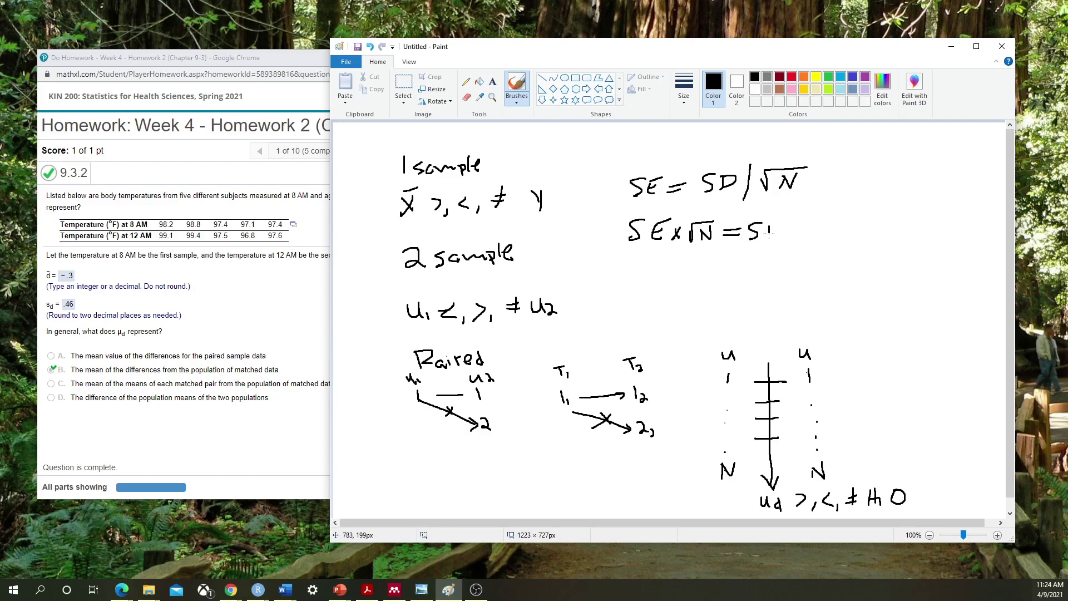
pyautogui.moveTo(769, 233); pyautogui.dragTo(771, 234)
# Choose Open in Excel from the MathXL temperature table's data menu
pyautogui.click(327, 199)
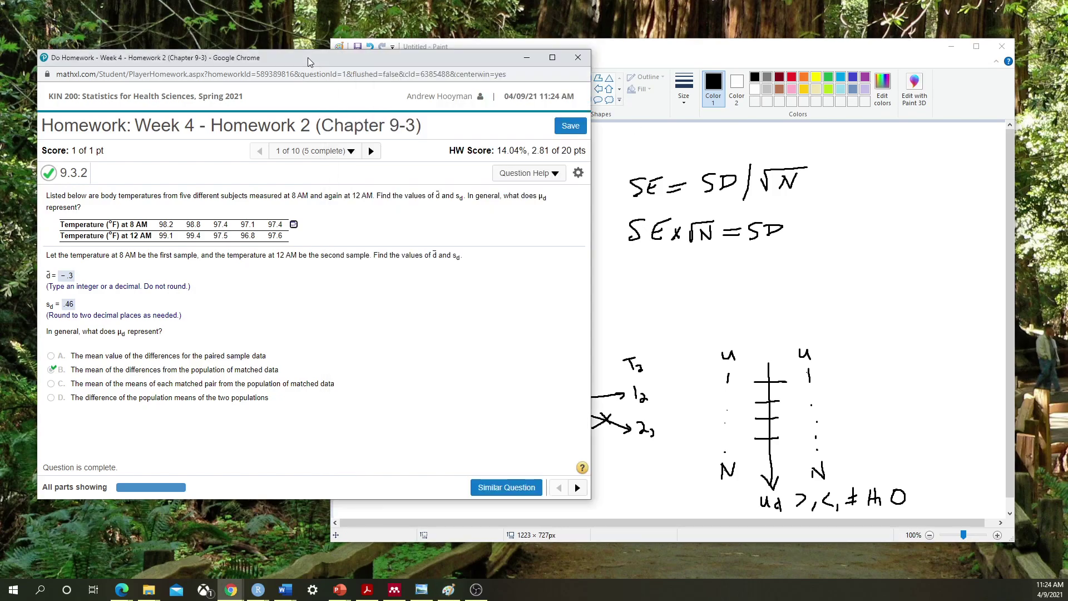
pyautogui.click(294, 225)
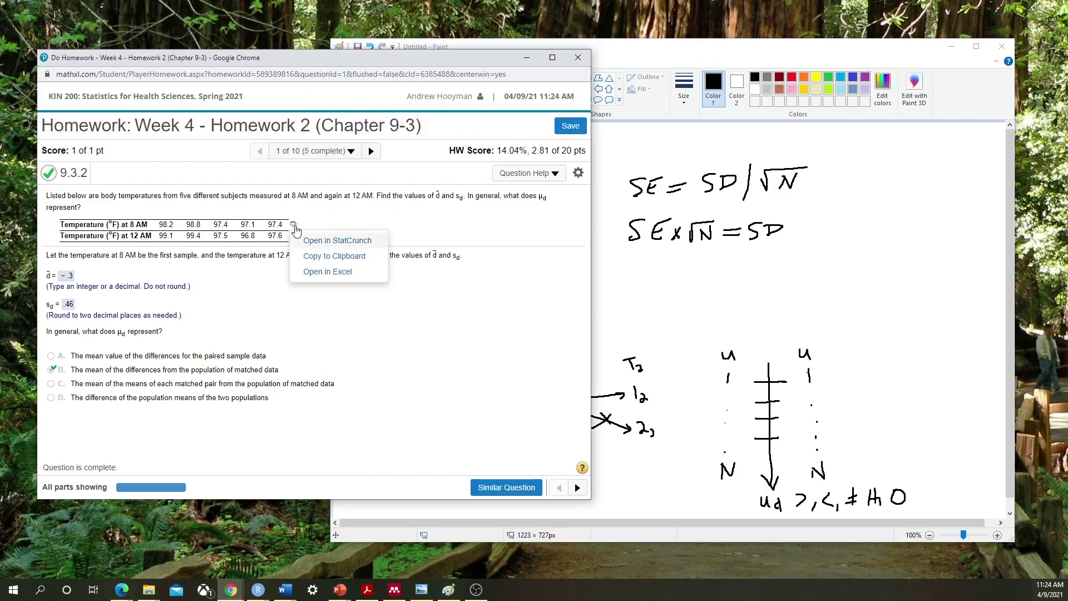
pyautogui.click(328, 272)
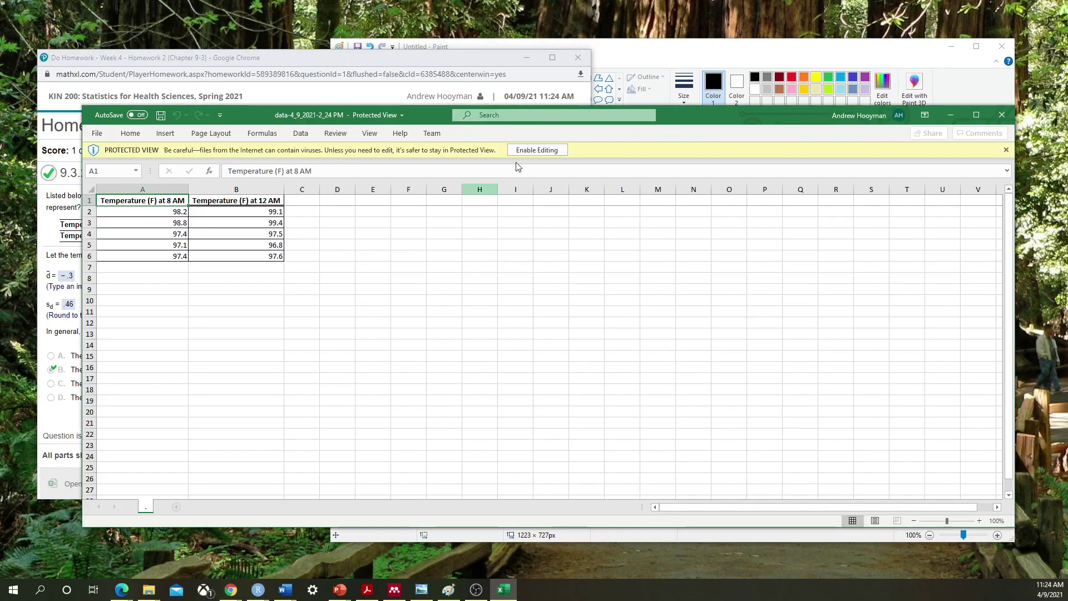
# Enable editing, enter =A2-B2 in C2 and fill it down to C6
pyautogui.click(556, 150)
pyautogui.click(304, 265)
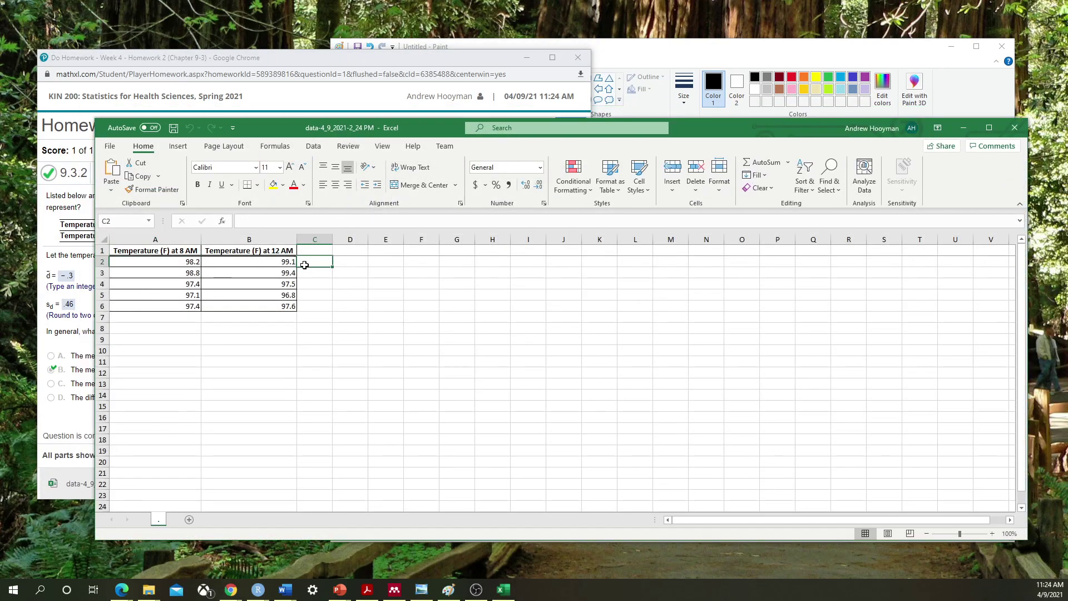
pyautogui.write('=')
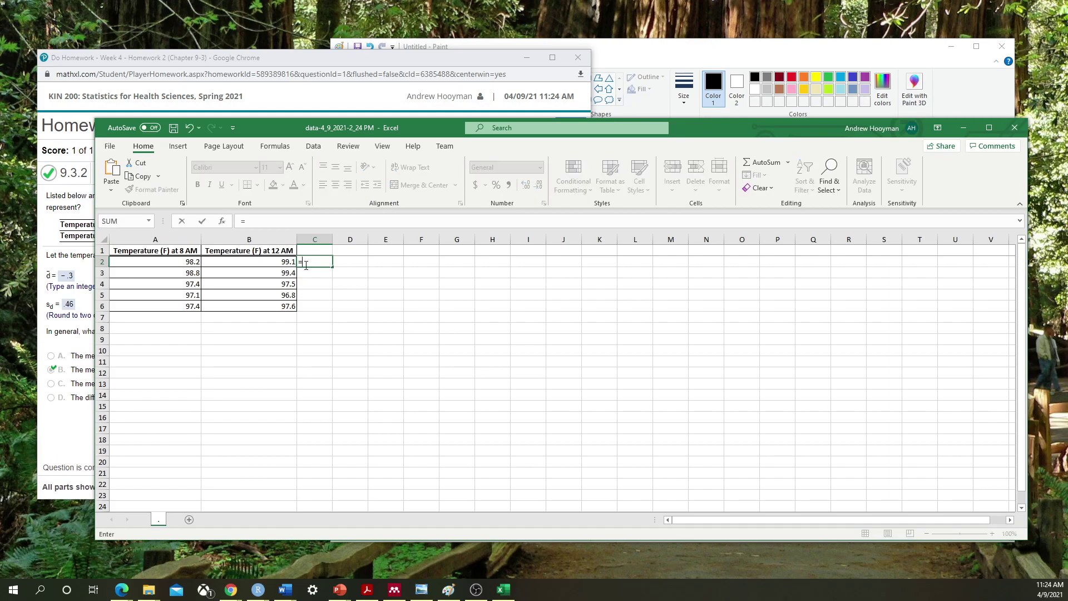
pyautogui.click(179, 265)
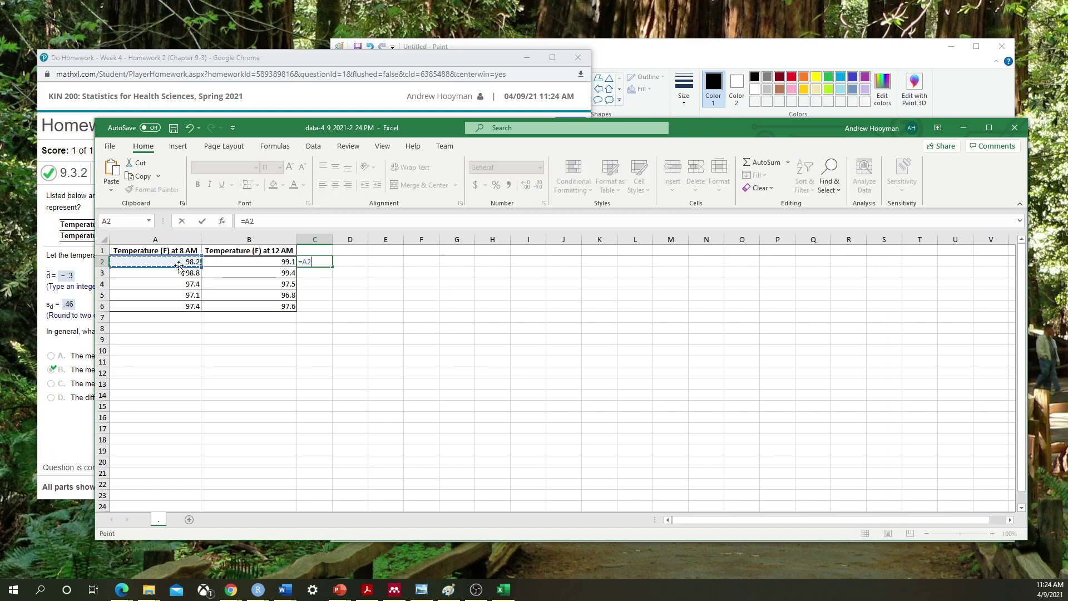
pyautogui.write('-')
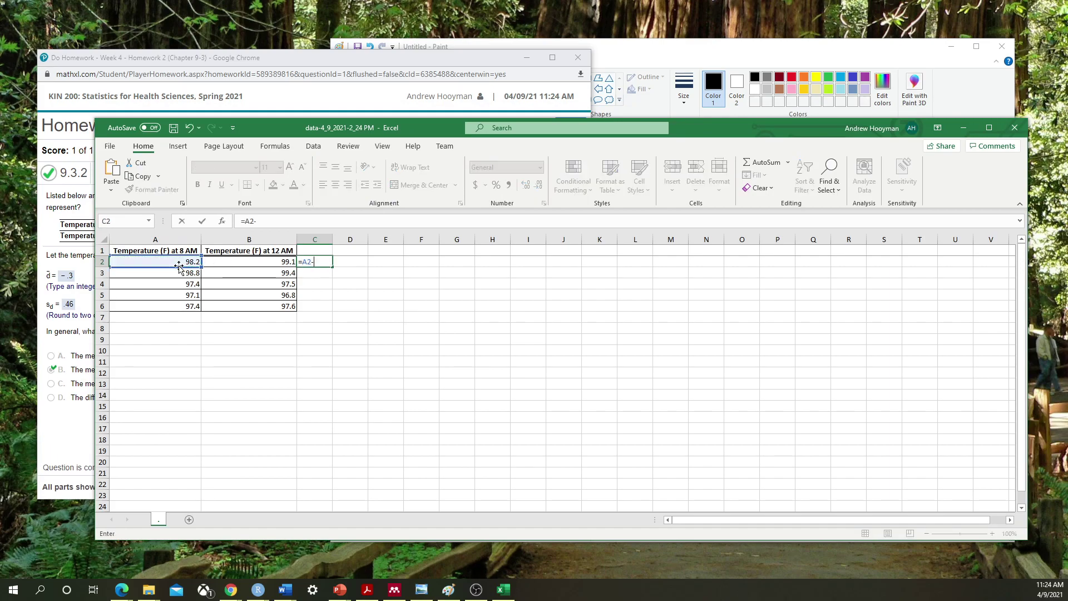
pyautogui.click(220, 262)
pyautogui.press('Return')
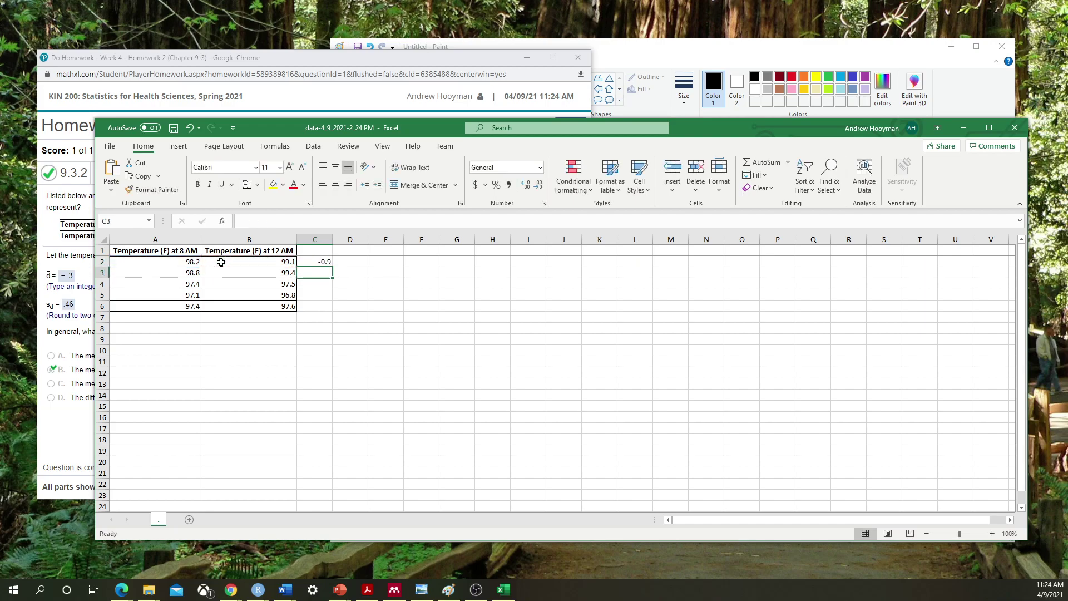
pyautogui.click(307, 263)
pyautogui.moveTo(332, 268); pyautogui.dragTo(314, 309)
# Enter =STDEV.S(C2:C6) in C7, giving 0.463681
pyautogui.click(311, 320)
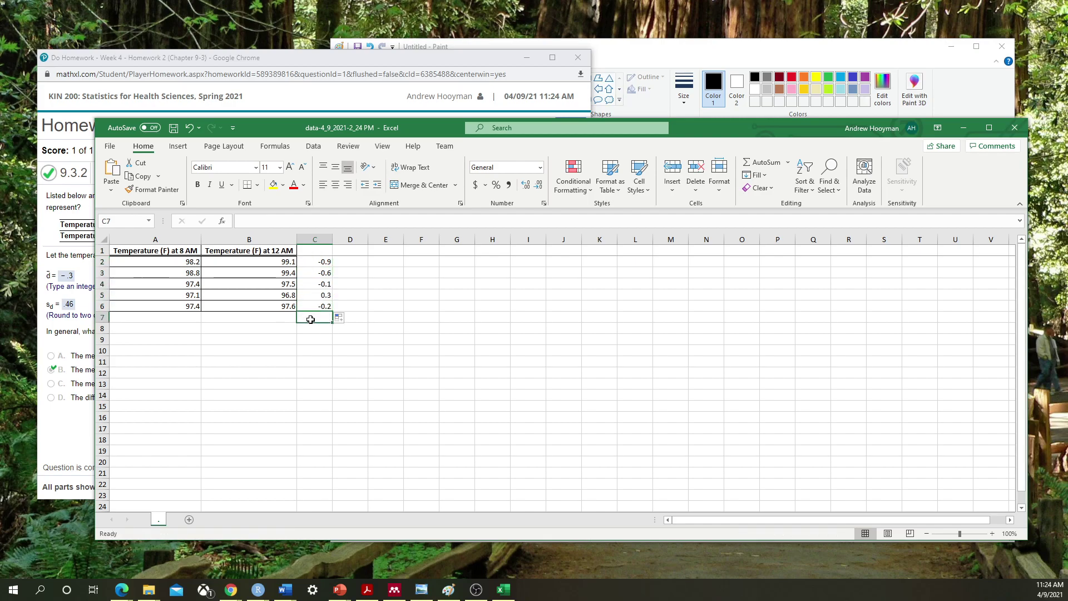
pyautogui.write('=')
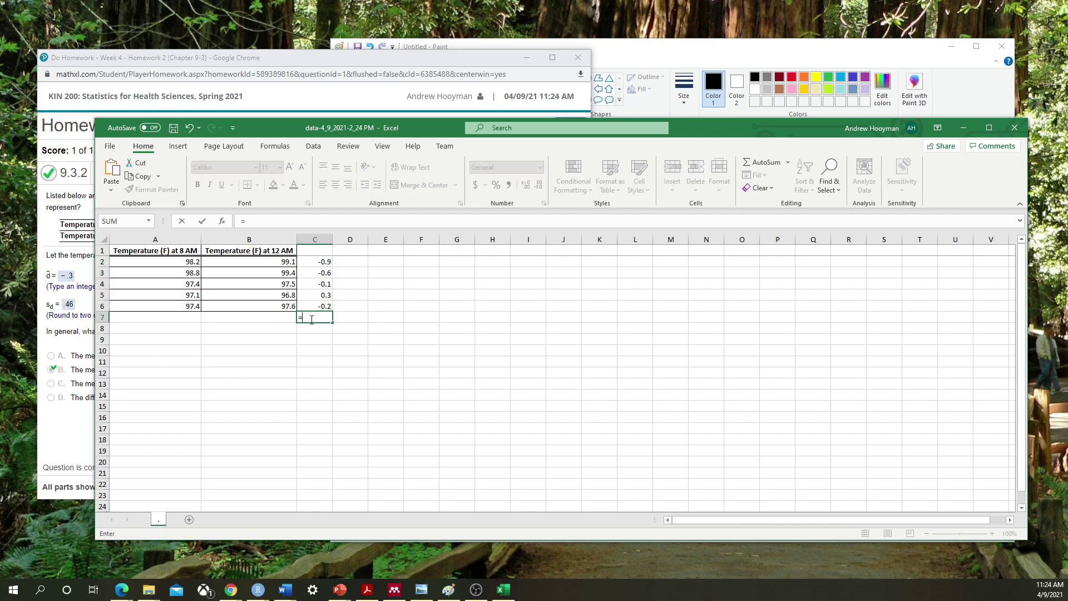
pyautogui.write('std')
pyautogui.click(334, 340)
pyautogui.doubleClick(333, 341)
pyautogui.click(334, 341)
pyautogui.moveTo(324, 261); pyautogui.dragTo(315, 306)
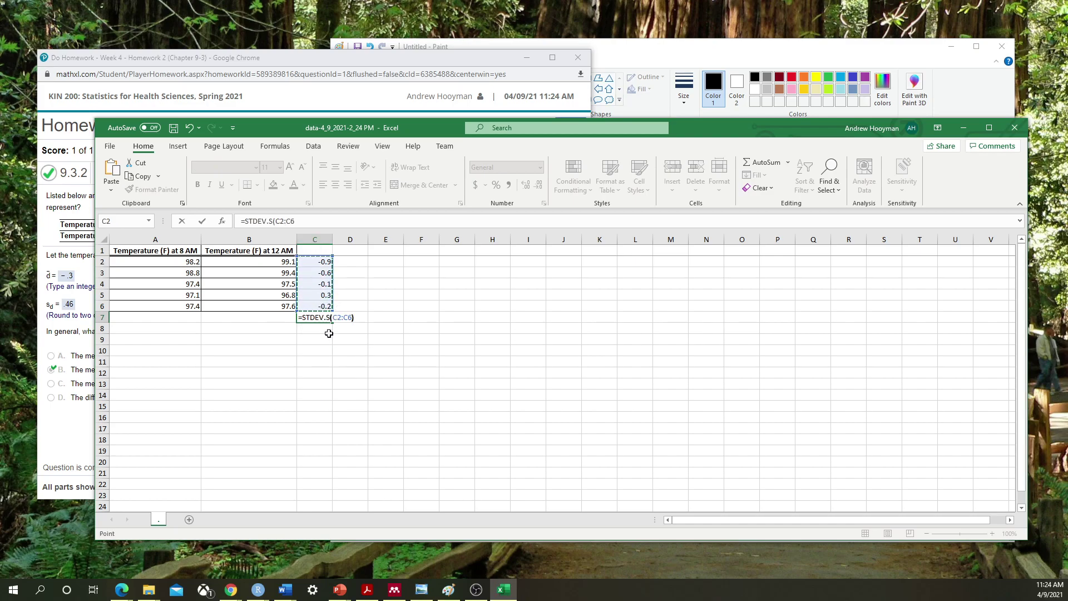
pyautogui.press('Return')
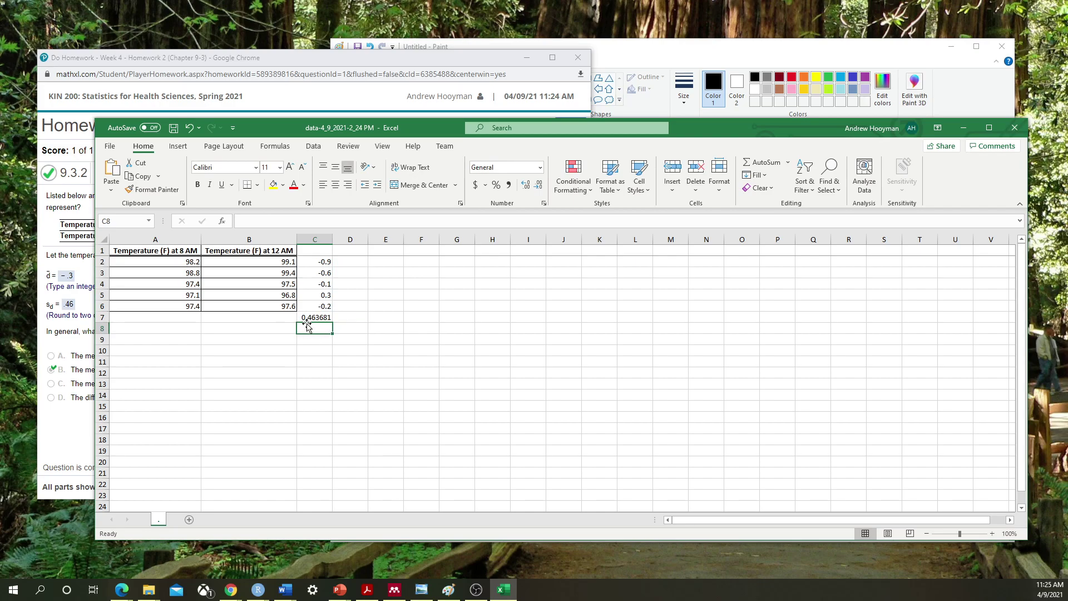
pyautogui.click(79, 299)
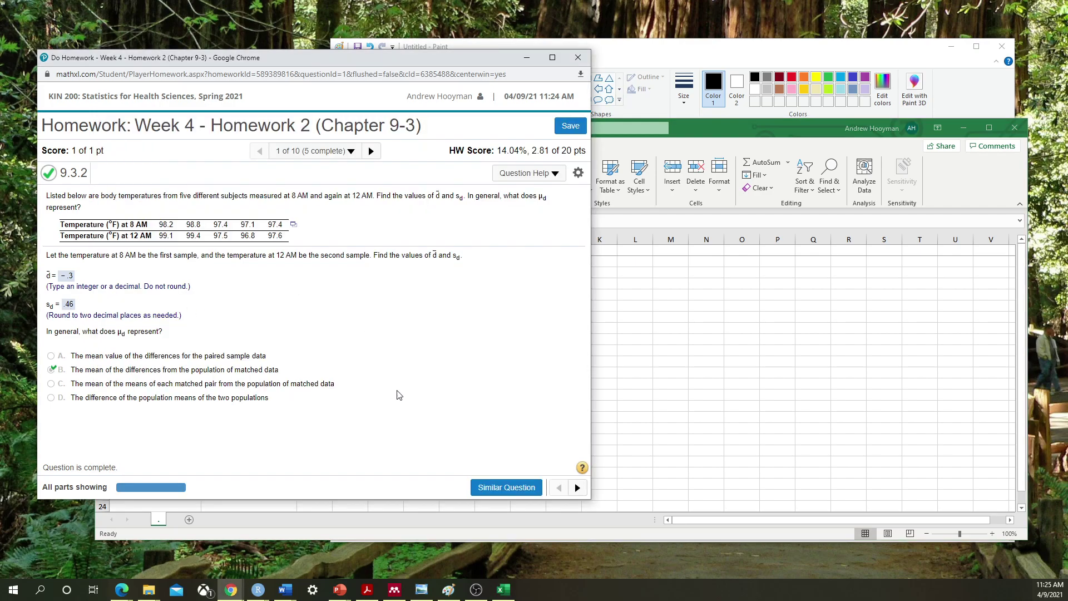
# Jump to Question 3, minimize Excel and Paint, and close the old StatCrunch results
pyautogui.click(351, 151)
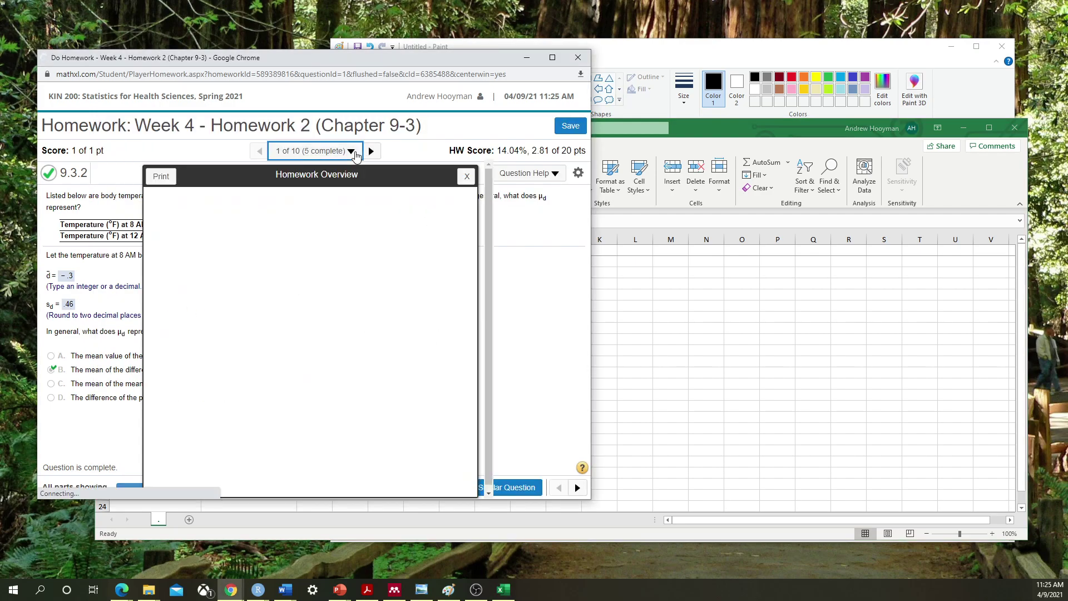
pyautogui.click(411, 328)
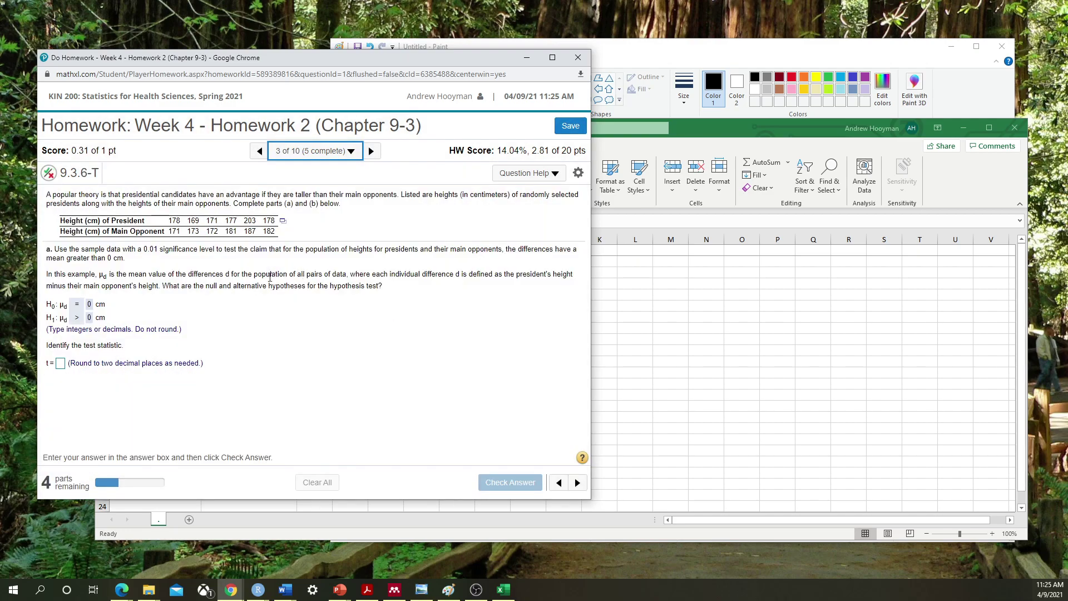
pyautogui.click(963, 128)
pyautogui.click(951, 46)
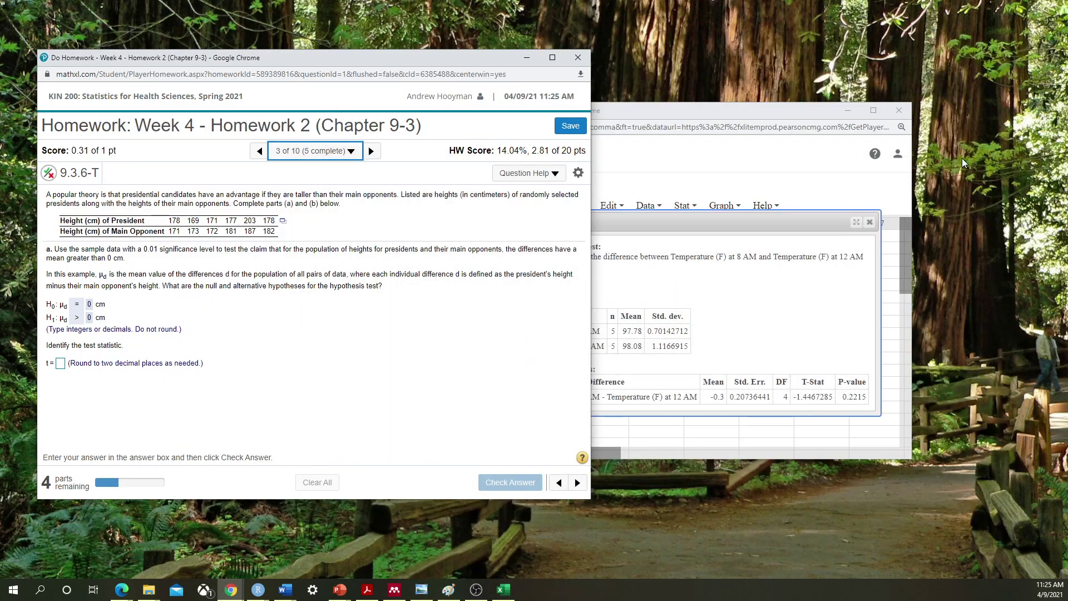
pyautogui.click(902, 110)
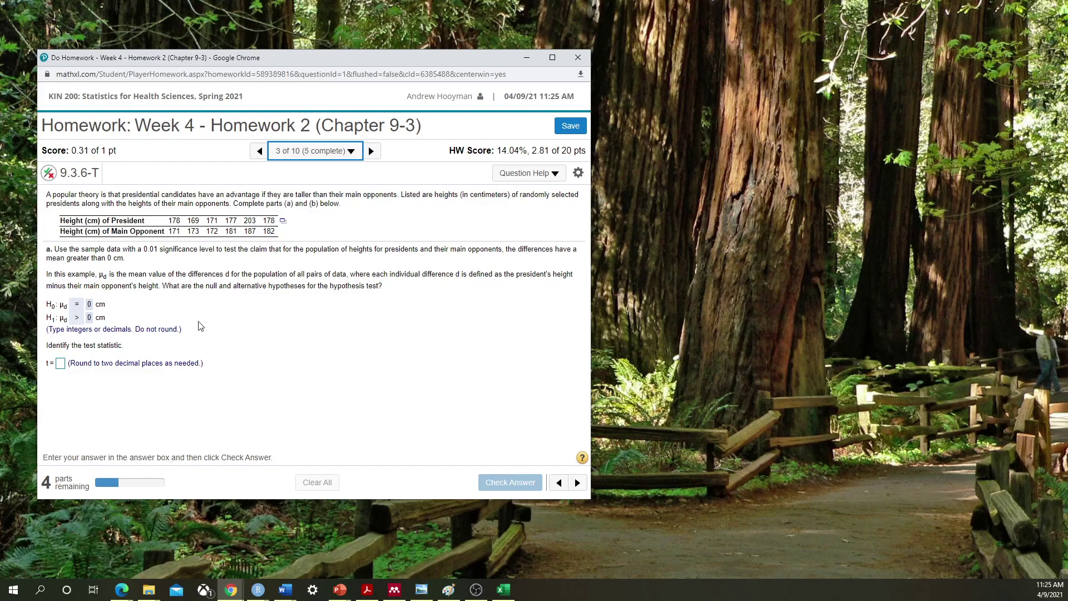
# Open the presidential height data in StatCrunch and move its window toward the centre
pyautogui.click(283, 220)
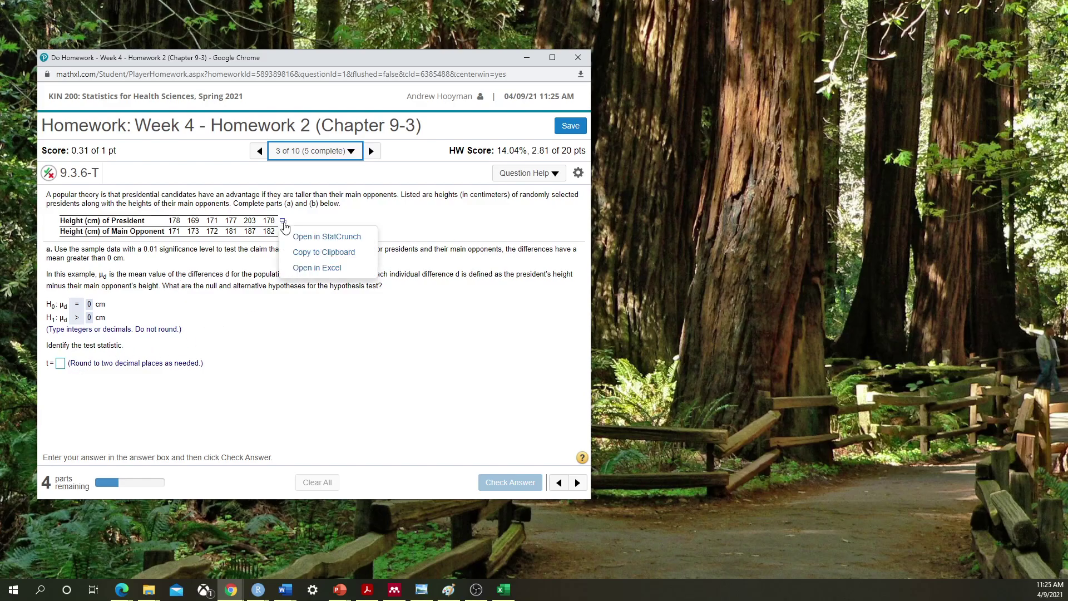
pyautogui.click(301, 238)
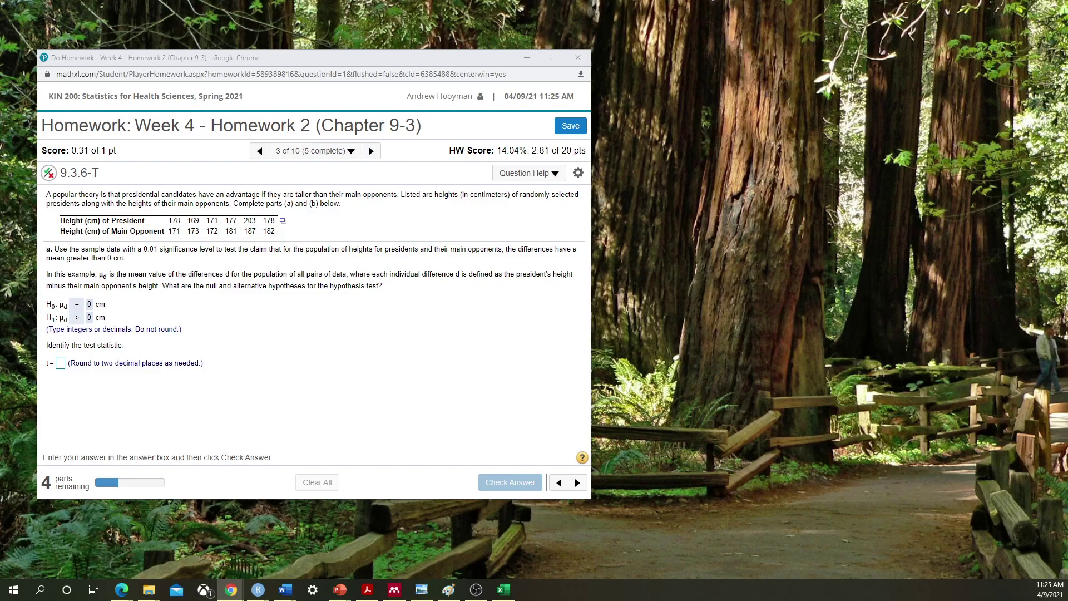
pyautogui.moveTo(977, 141); pyautogui.dragTo(577, 80)
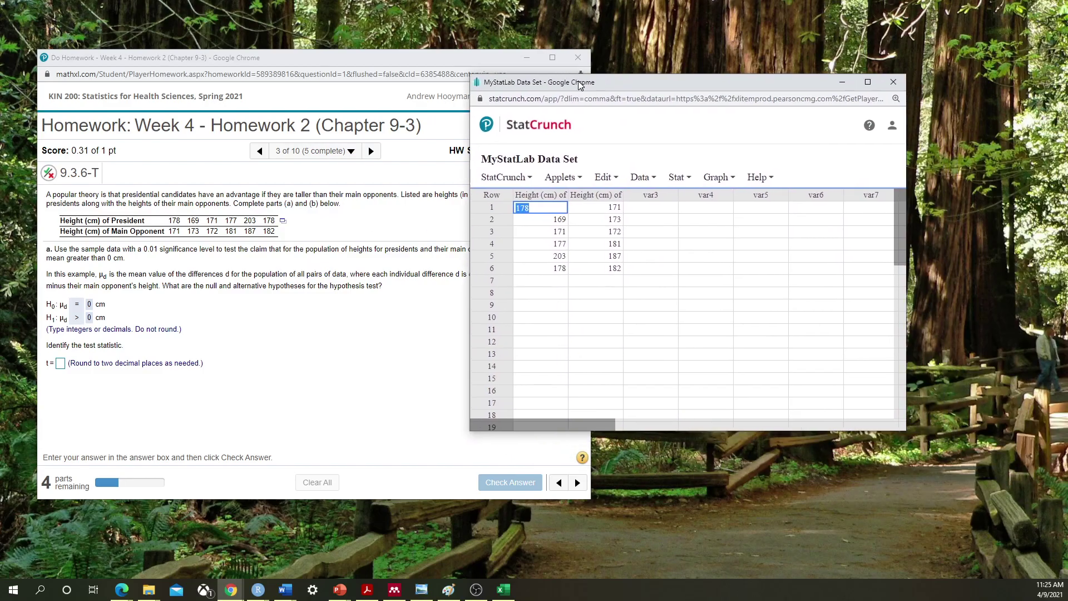
# Run Paired T of President minus Main Opponent height with alternative μD > 0
pyautogui.click(684, 178)
pyautogui.moveTo(712, 257)
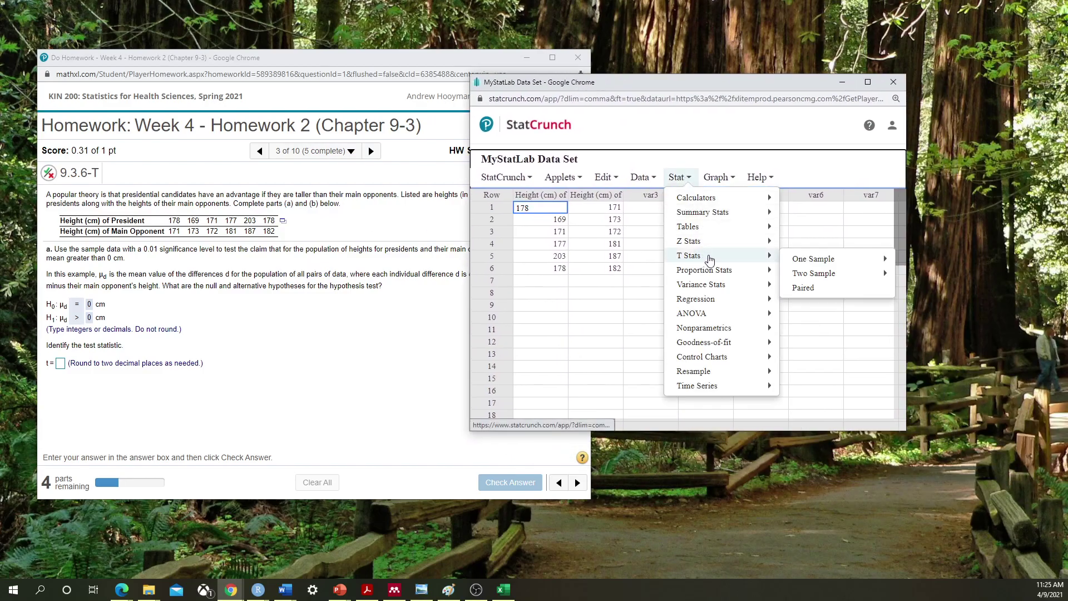
pyautogui.click(820, 287)
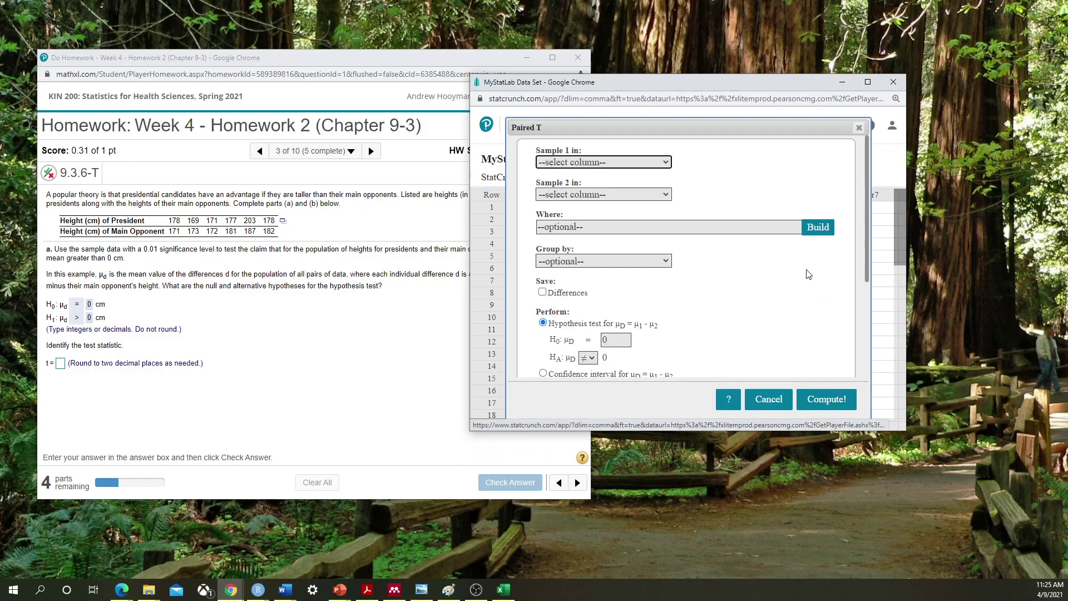
pyautogui.click(599, 163)
pyautogui.click(587, 187)
pyautogui.click(598, 195)
pyautogui.click(567, 233)
pyautogui.scroll(-3, 692, 287)
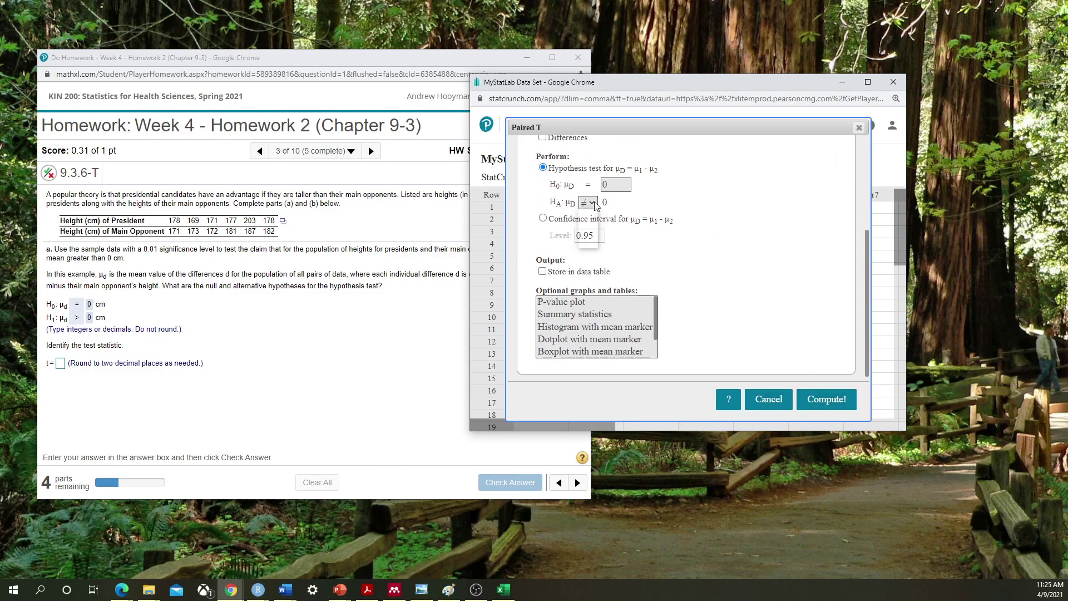
pyautogui.click(584, 239)
pyautogui.click(832, 405)
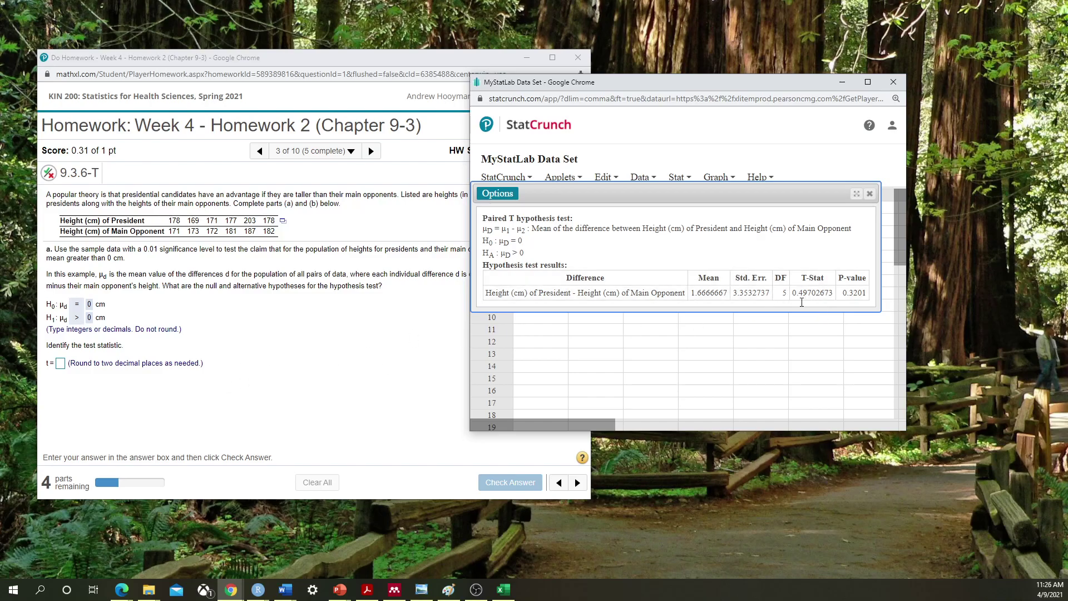
# Answer the test statistic as .50 and get it marked correct
pyautogui.click(61, 364)
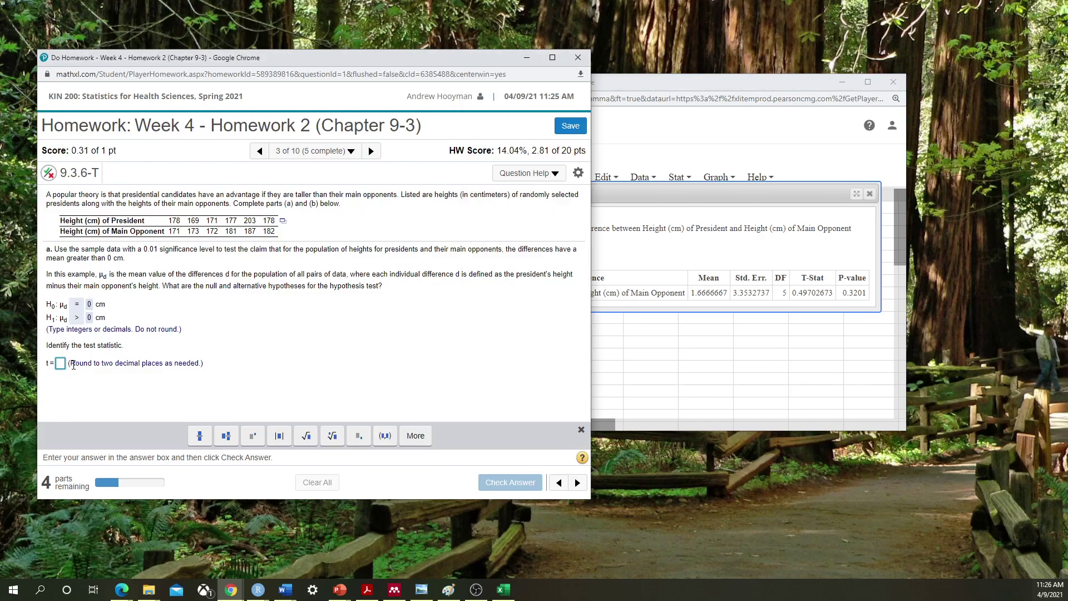
pyautogui.write('.50')
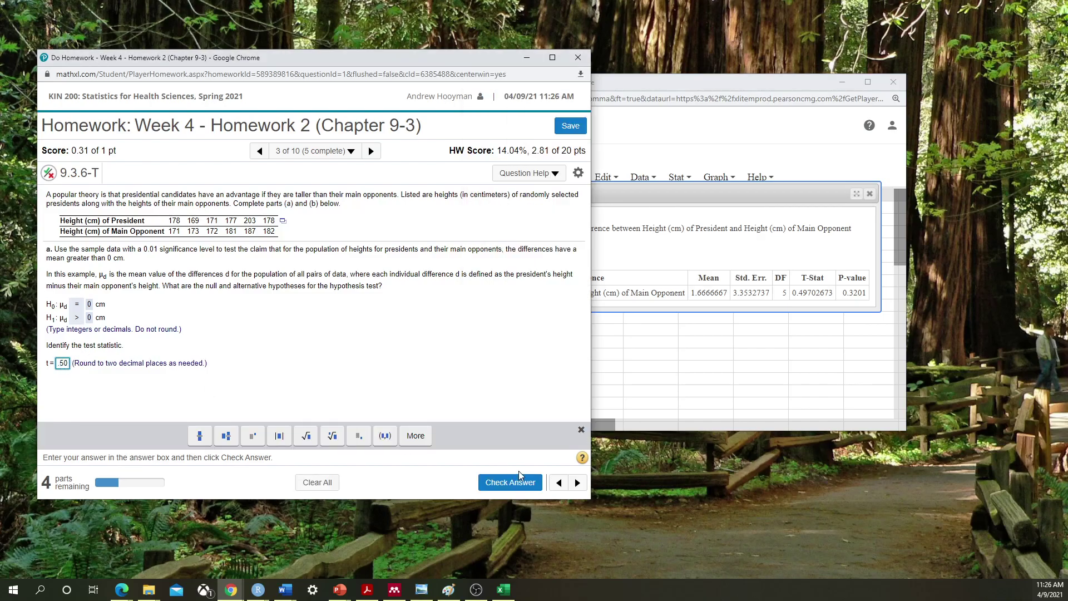
pyautogui.click(519, 476)
pyautogui.click(312, 349)
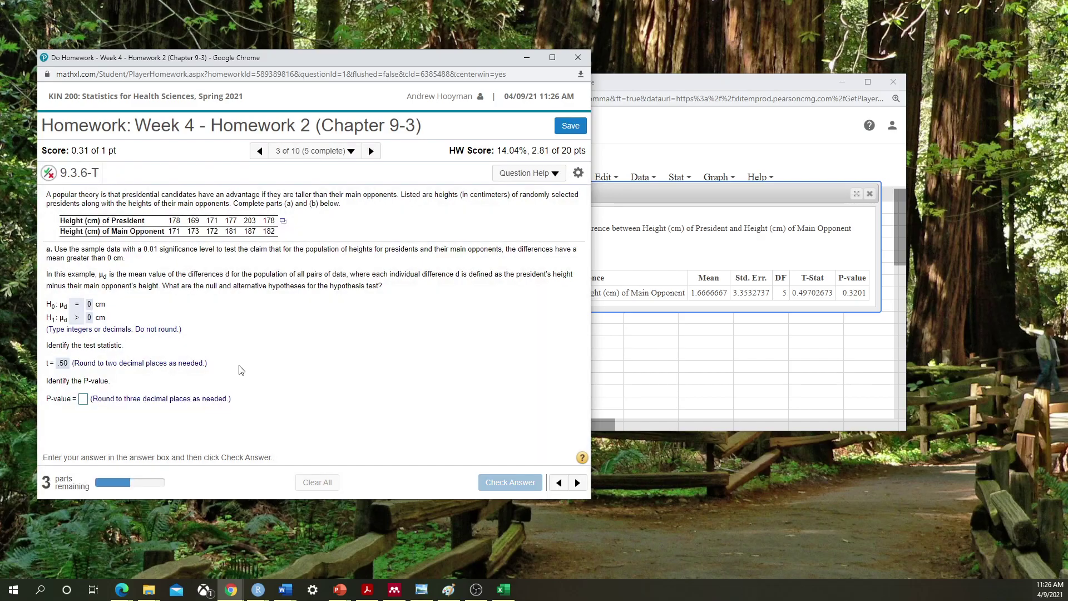
# Answer the P-value as .320 and get it marked correct
pyautogui.click(84, 400)
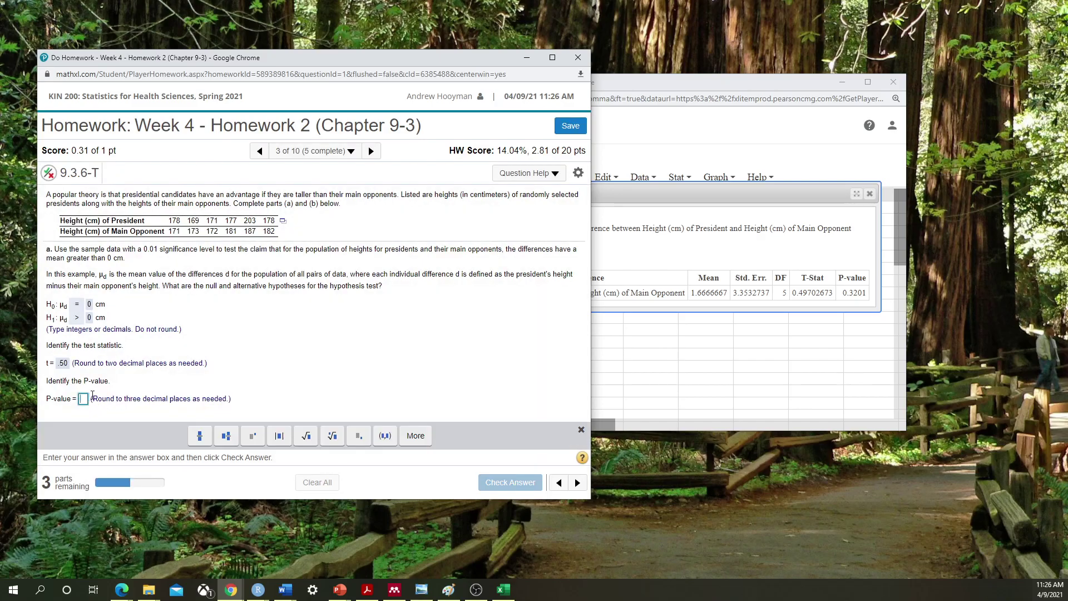
pyautogui.write('.320')
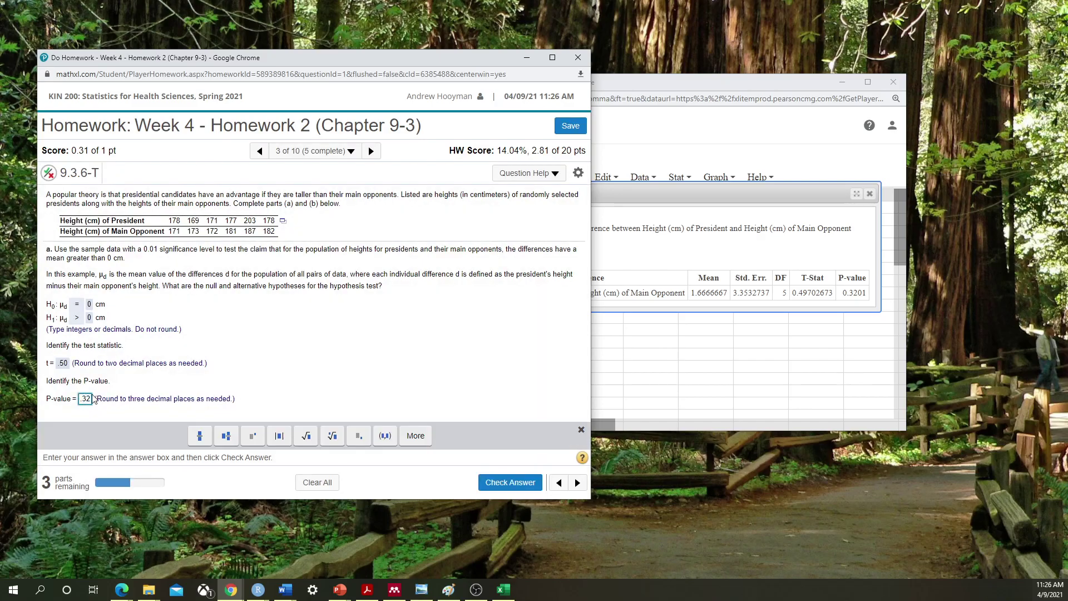
pyautogui.click(510, 482)
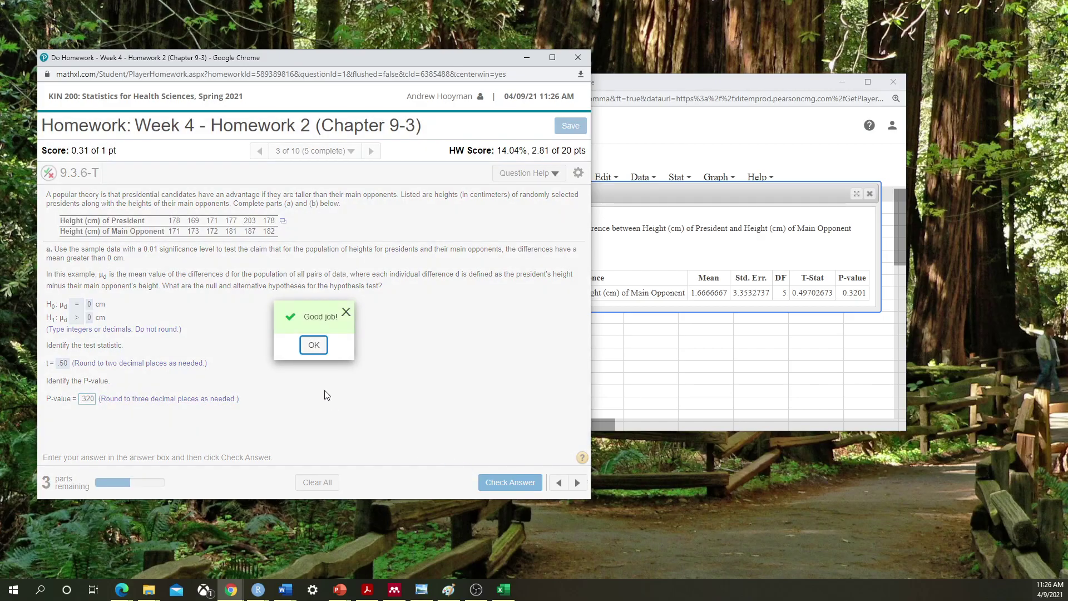
pyautogui.click(313, 346)
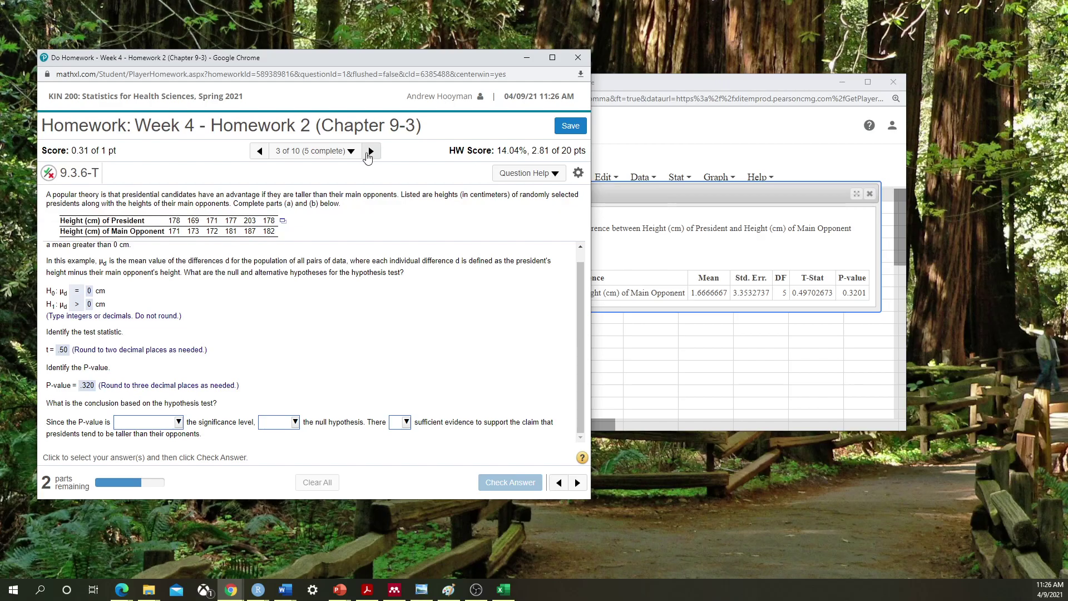
# Jump to question 5 through the Homework Overview, confirming the move
pyautogui.click(350, 152)
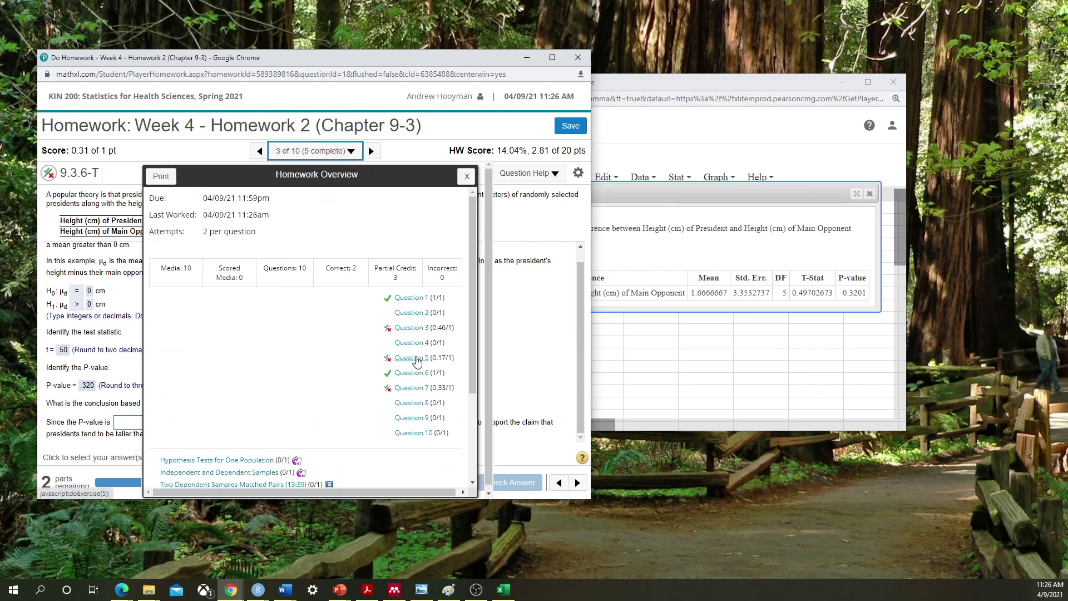
pyautogui.click(416, 358)
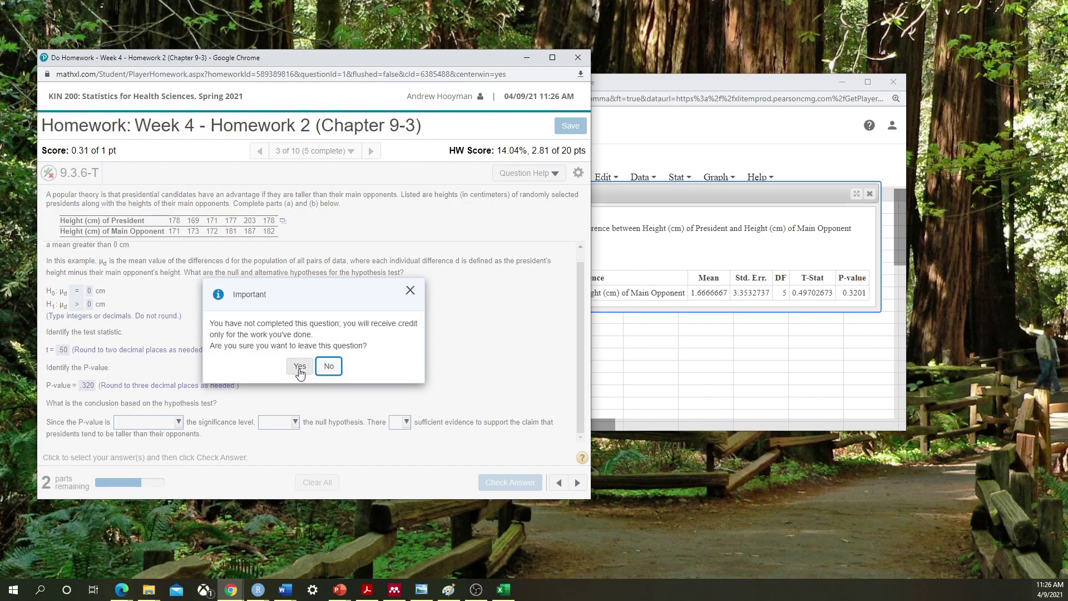
pyautogui.click(298, 366)
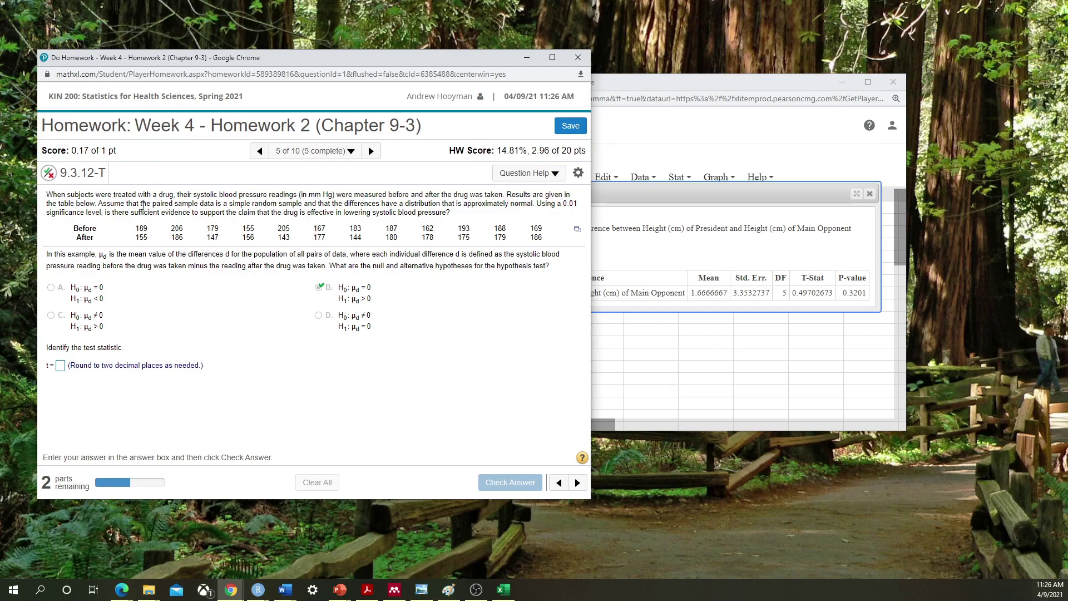
# Close the previous StatCrunch data set and send the blood pressure Before/After table to StatCrunch
pyautogui.click(869, 193)
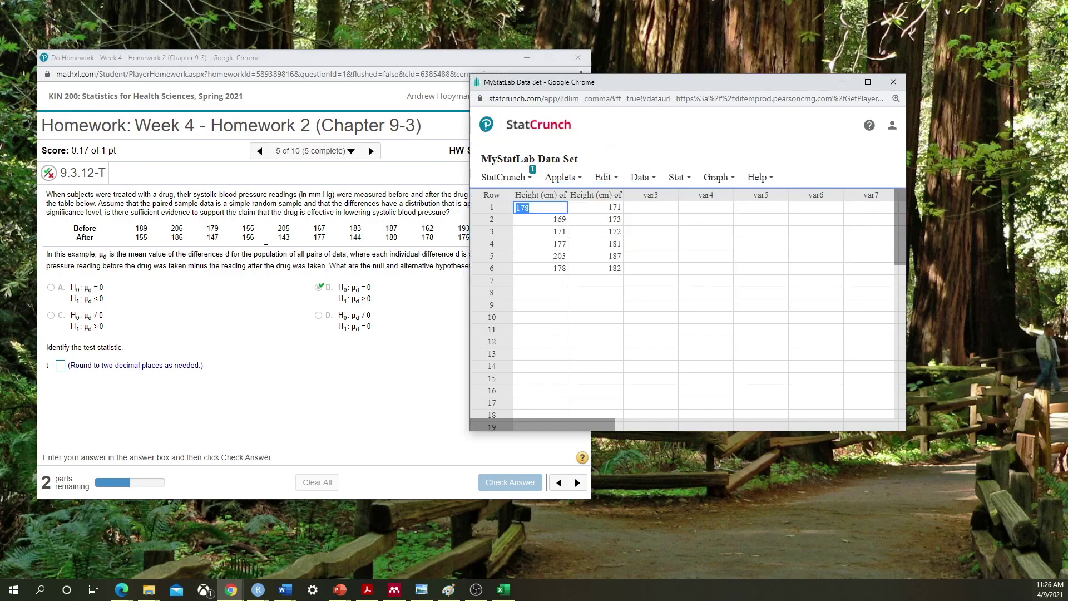
pyautogui.click(893, 82)
pyautogui.click(577, 229)
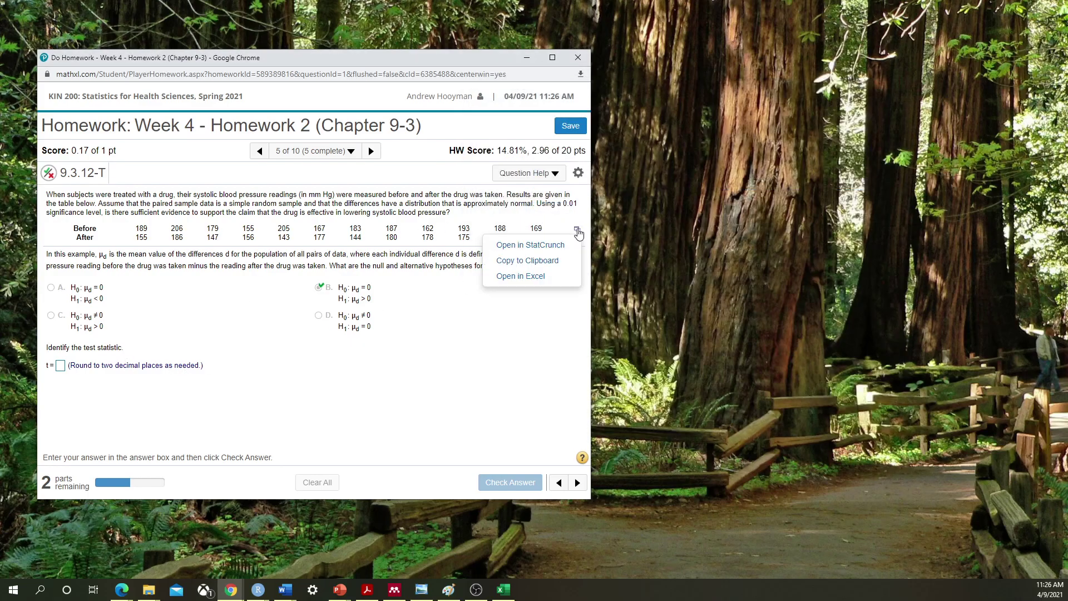
pyautogui.click(533, 246)
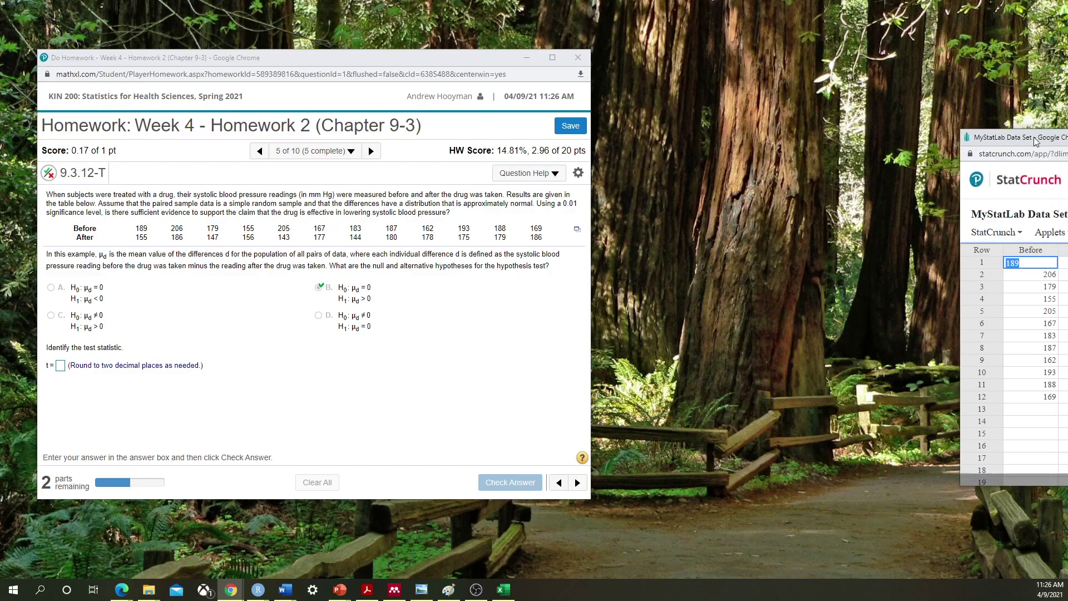
# Run Paired T of Before minus After with μD > 0, giving t = 2.112662, P-value 0.0292
pyautogui.moveTo(1034, 141); pyautogui.dragTo(571, 108)
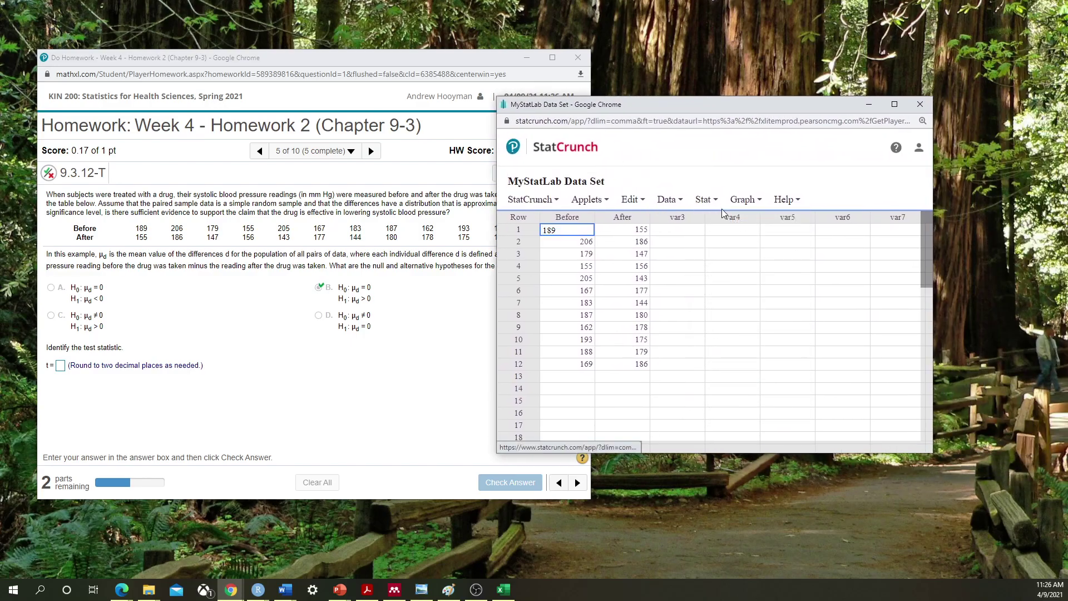
pyautogui.click(702, 199)
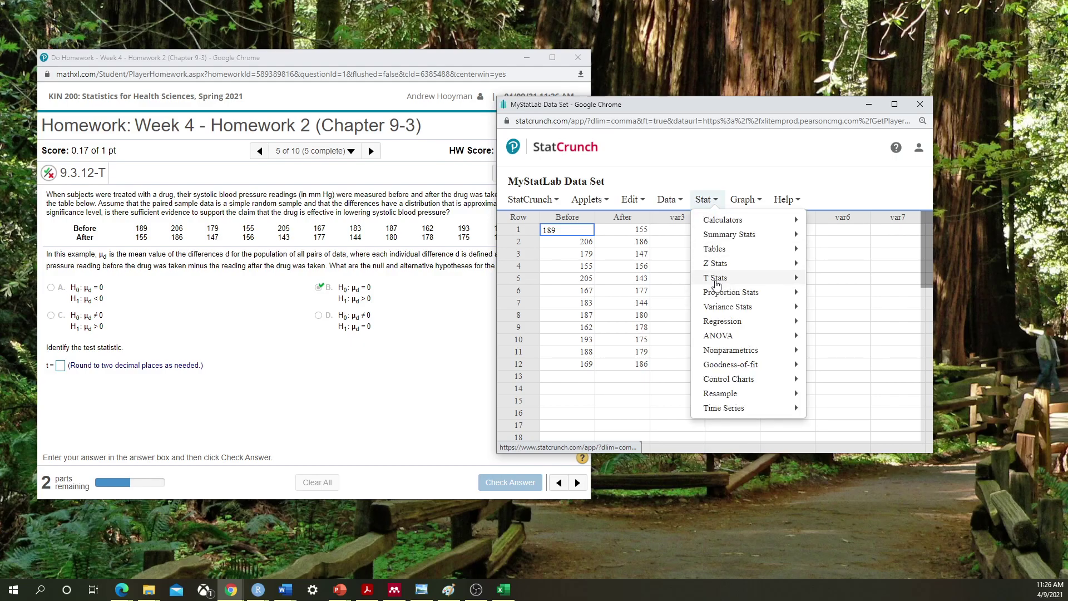
pyautogui.moveTo(717, 285)
pyautogui.click(838, 307)
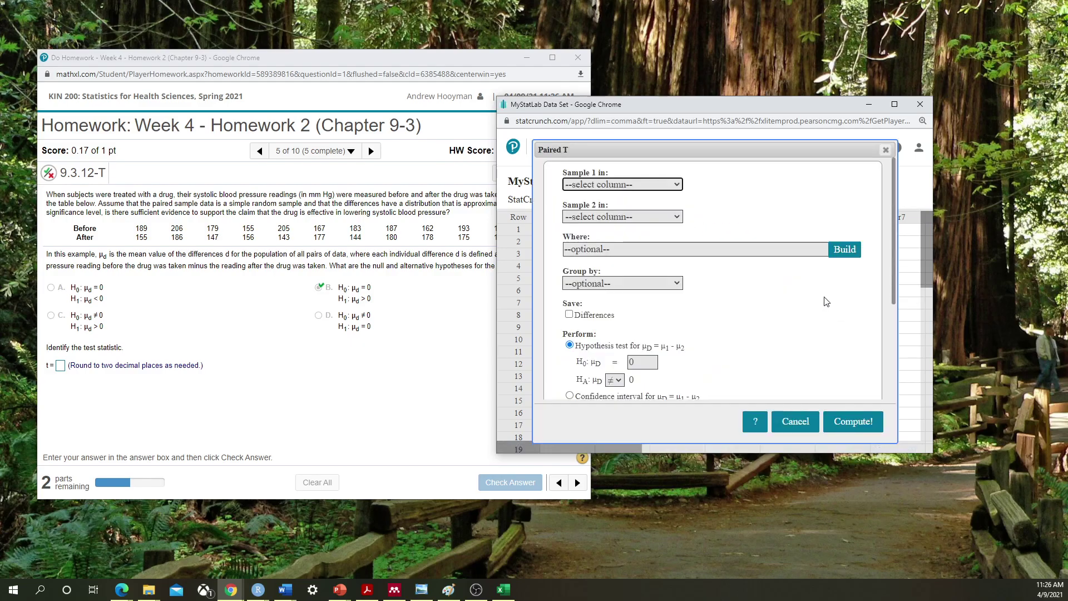
pyautogui.click(617, 188)
pyautogui.click(609, 206)
pyautogui.click(612, 216)
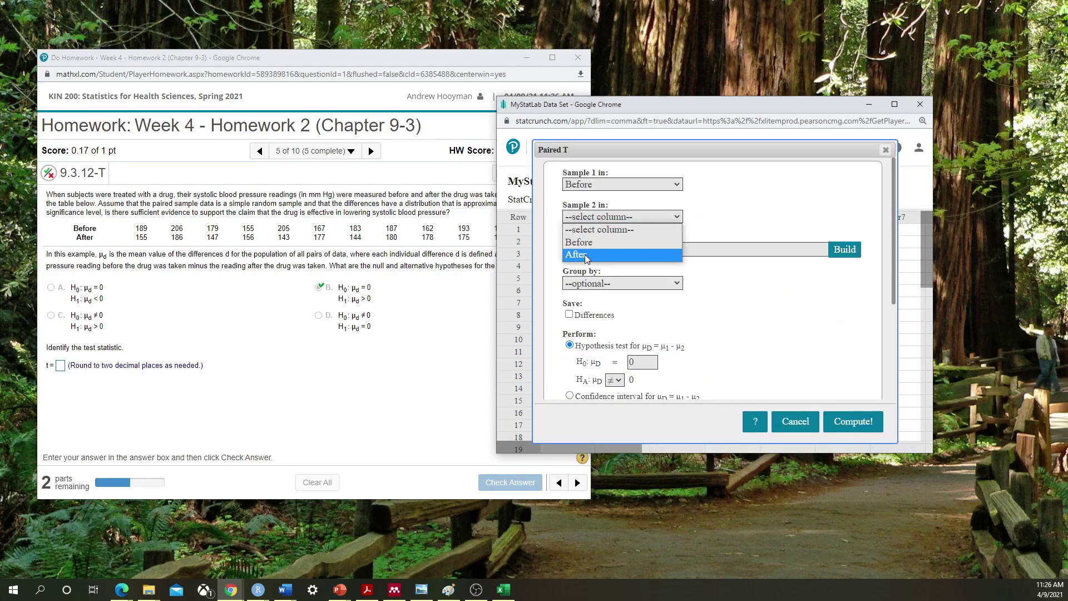
pyautogui.click(592, 251)
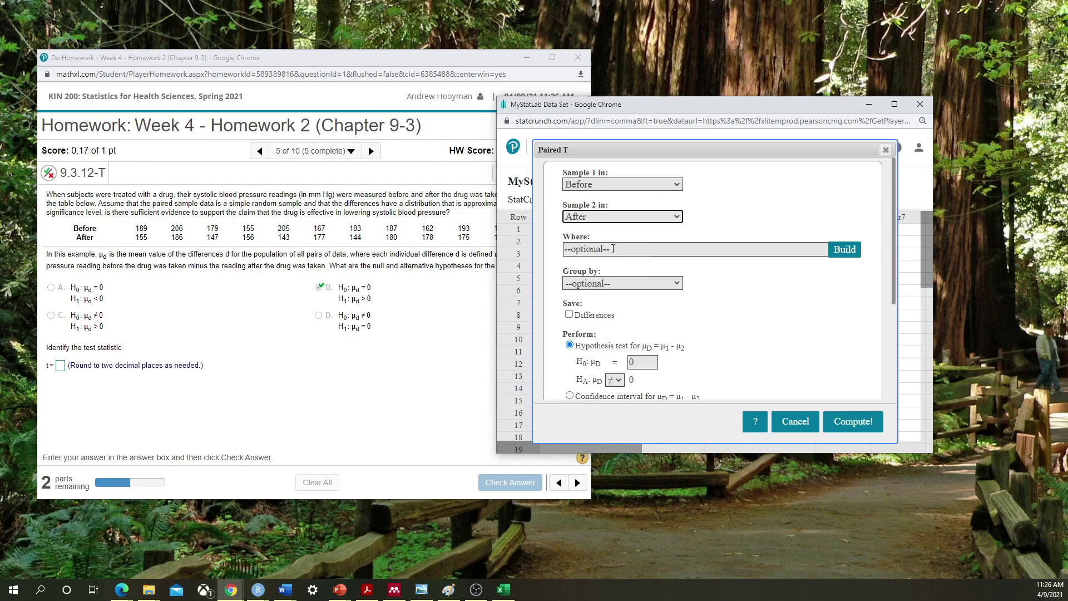
pyautogui.scroll(-1, 639, 316)
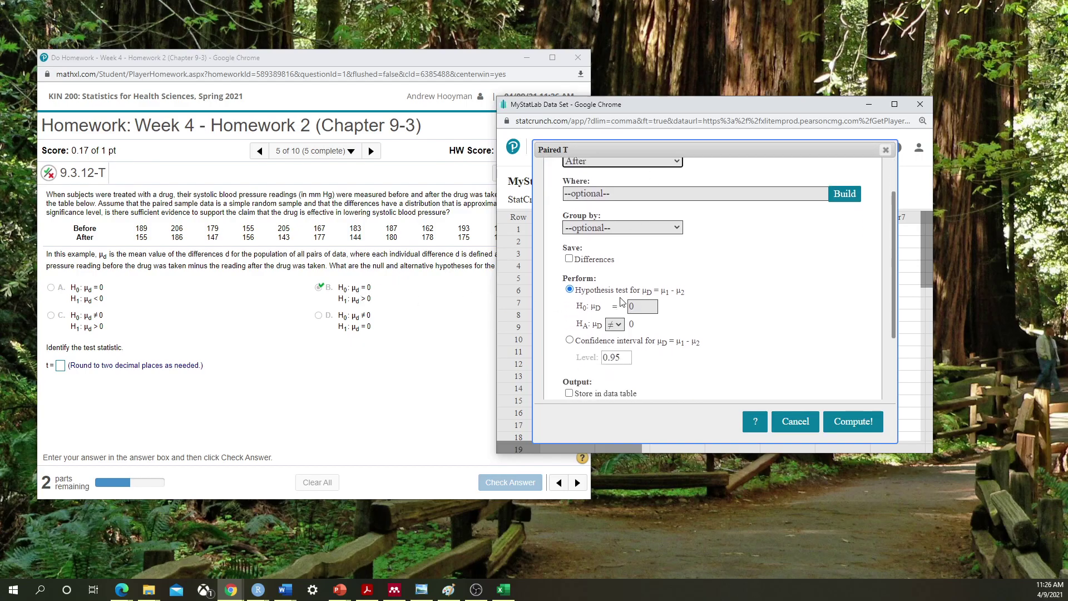
pyautogui.click(619, 325)
pyautogui.click(618, 364)
pyautogui.scroll(-2, 696, 340)
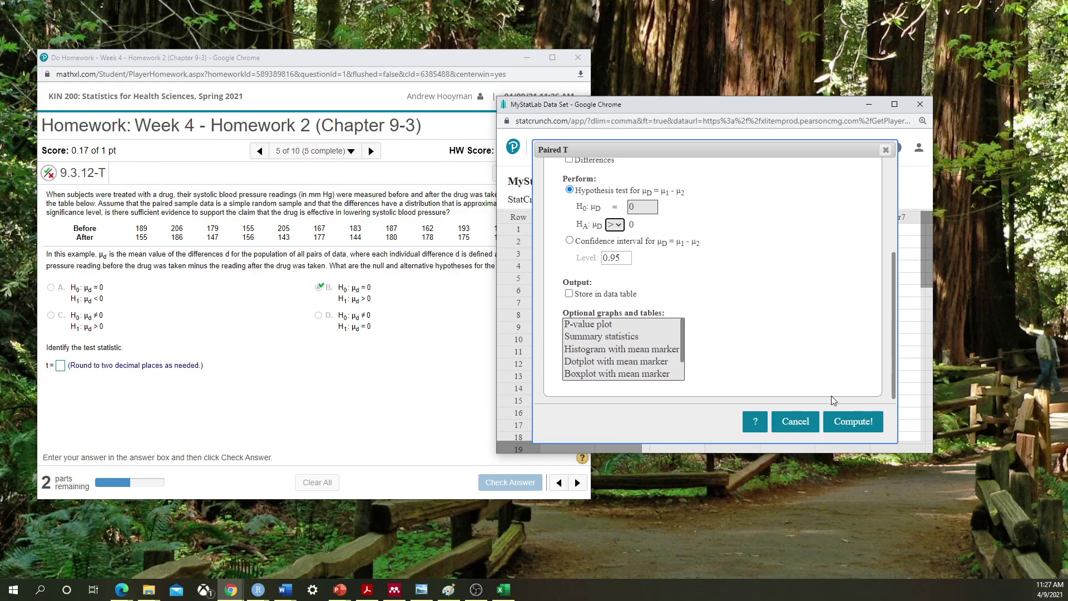
pyautogui.click(846, 424)
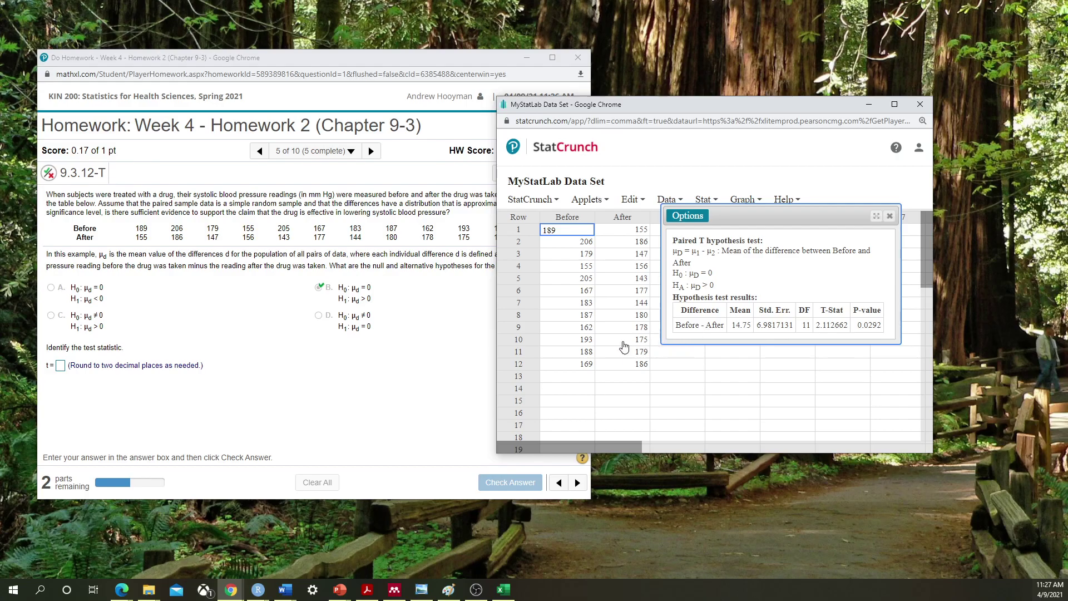
# Answer the test statistic as 2.11 and get it accepted
pyautogui.click(60, 365)
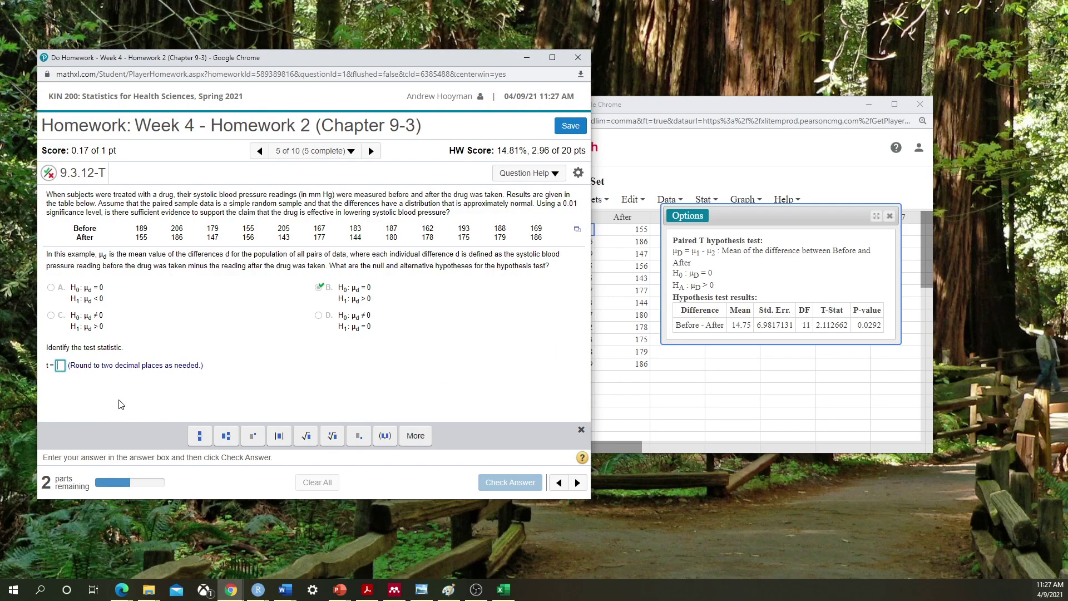
pyautogui.write('2.11')
pyautogui.press('Return')
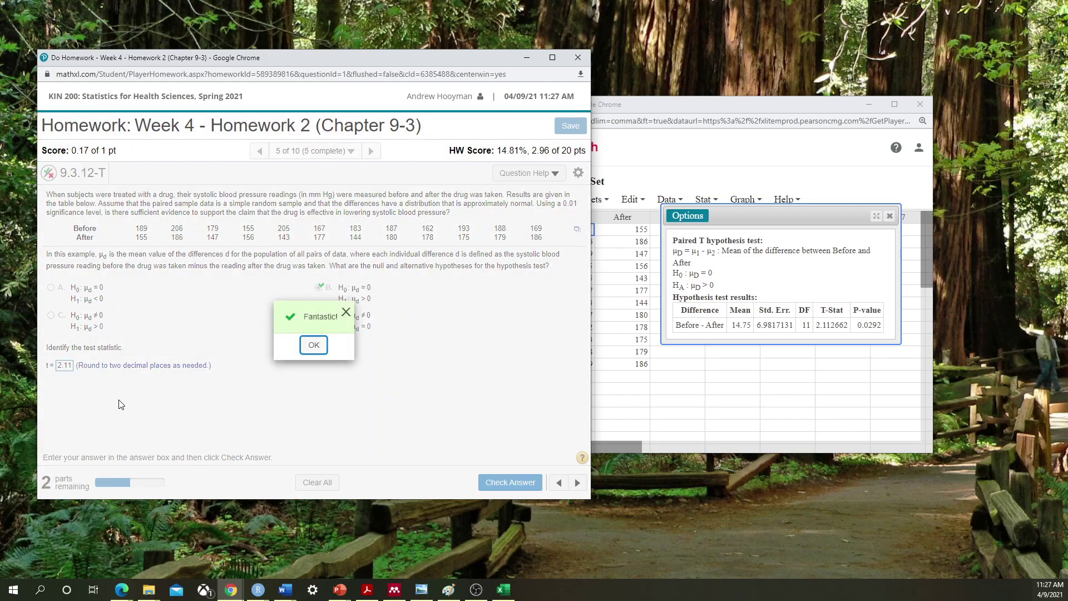
pyautogui.click(313, 346)
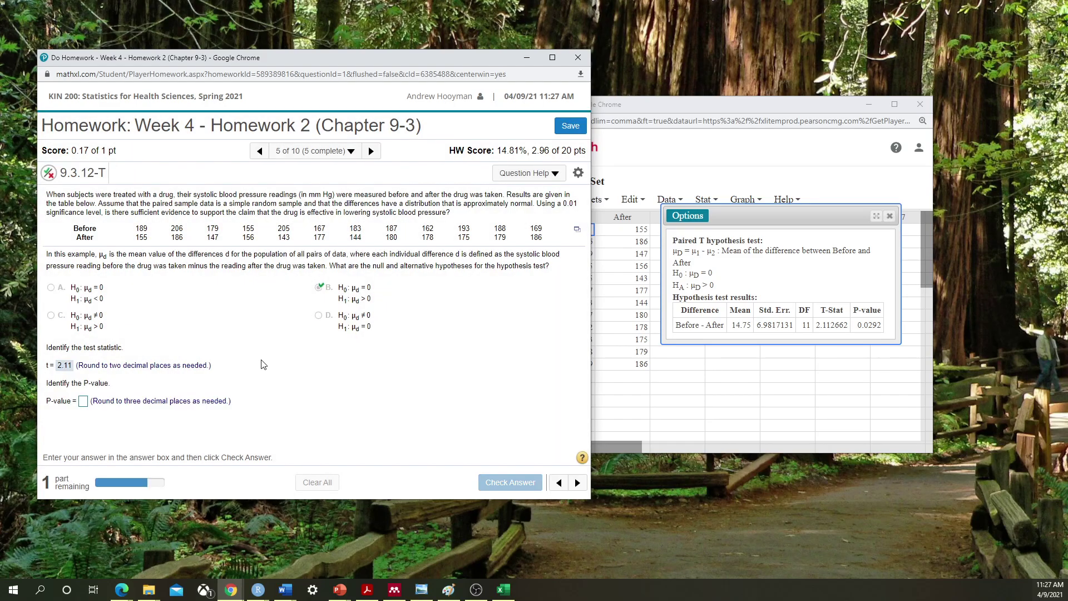
# Answer the P-value as .029 and get it accepted
pyautogui.click(84, 403)
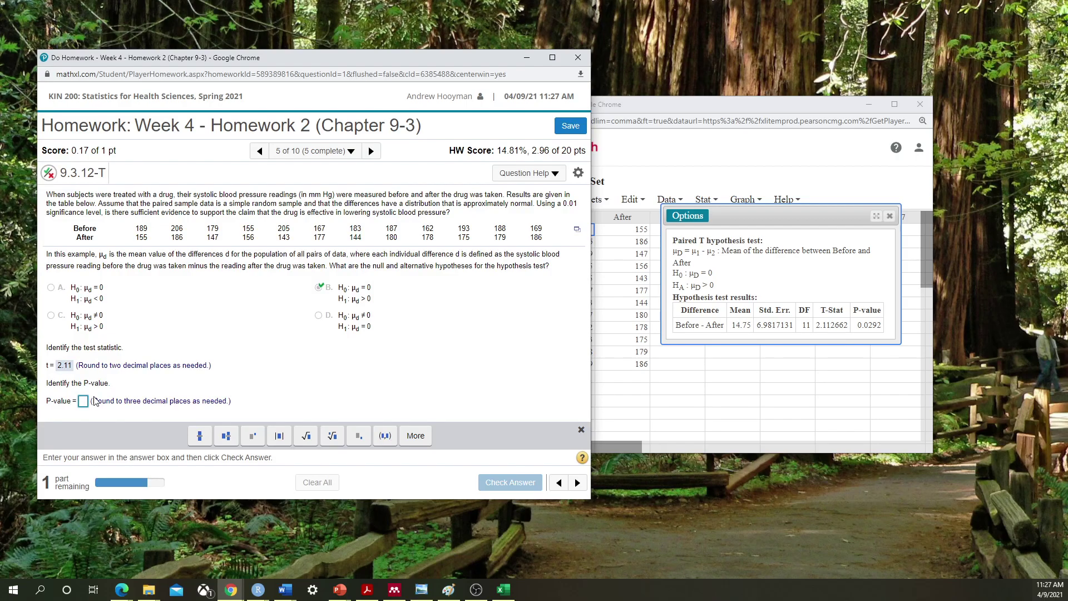
pyautogui.write('.029')
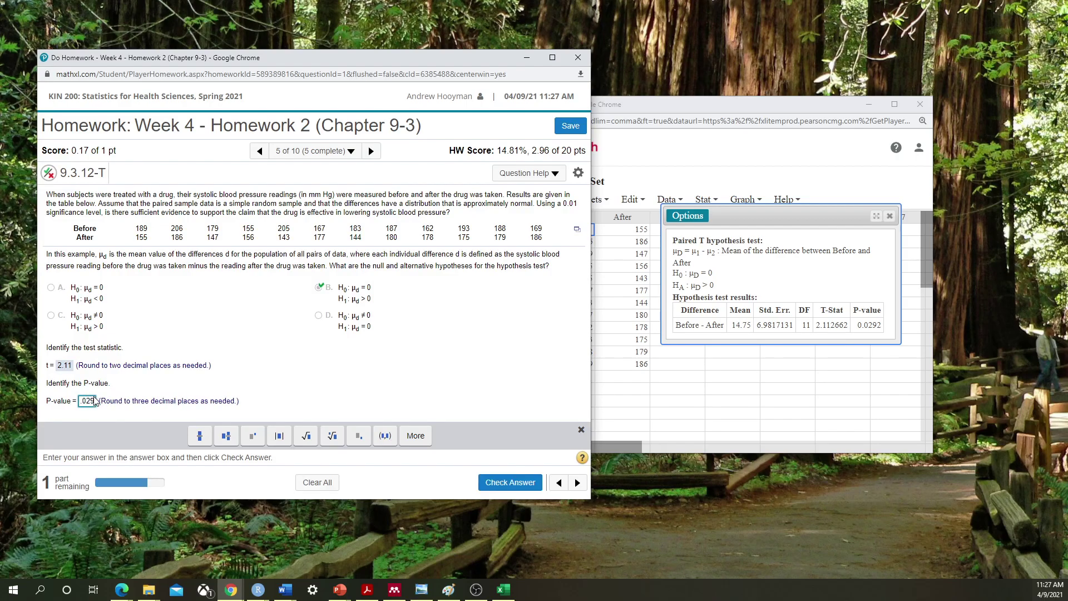
pyautogui.click(510, 482)
pyautogui.click(312, 347)
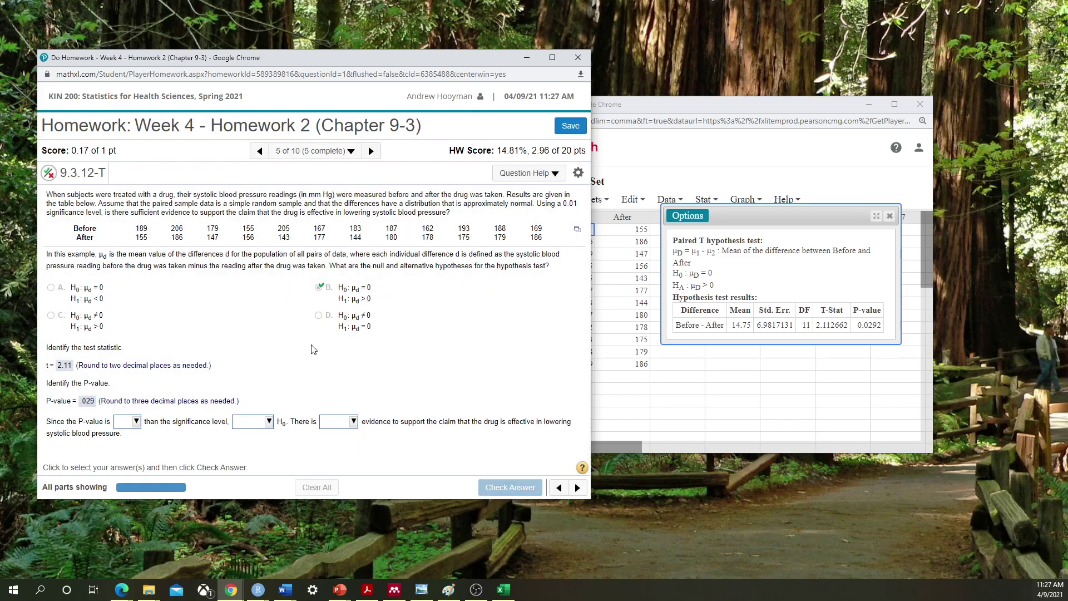
# Jump to question 6 on hypnosis and pain, confirming the move
pyautogui.click(314, 151)
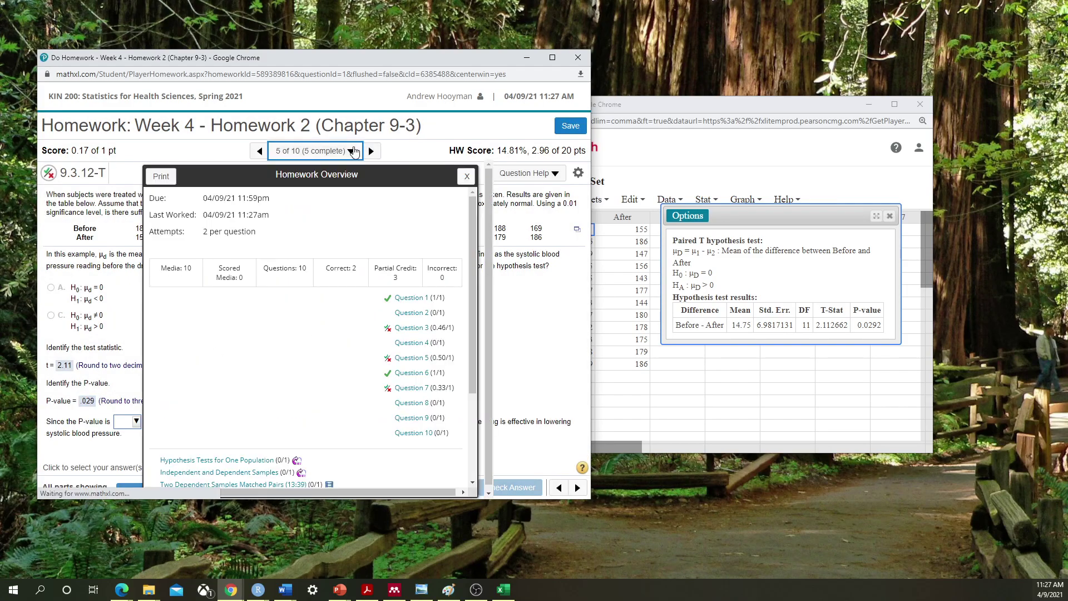
pyautogui.click(418, 374)
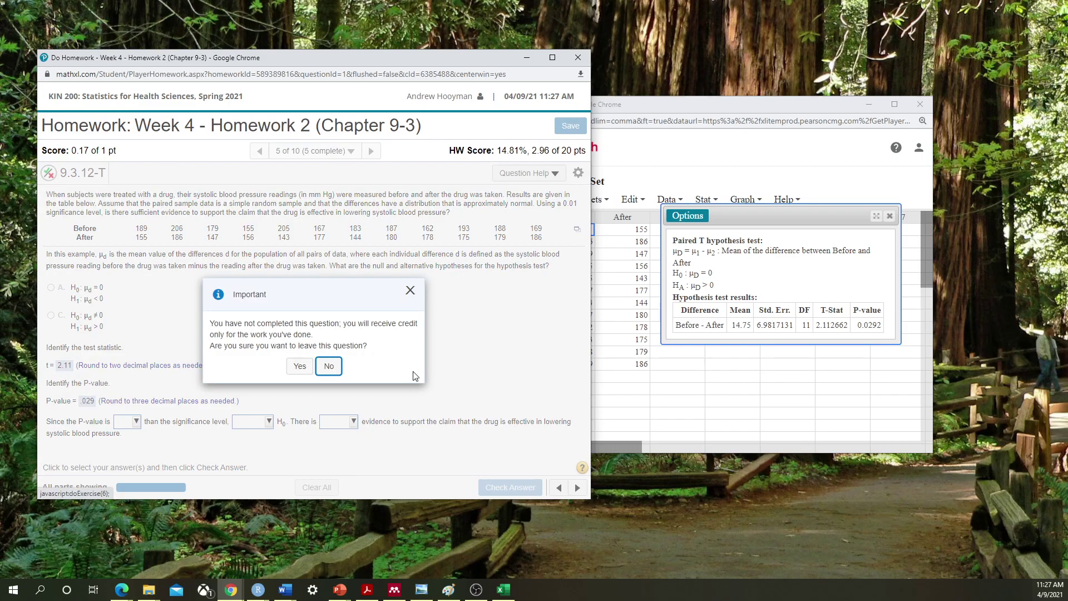
pyautogui.click(299, 365)
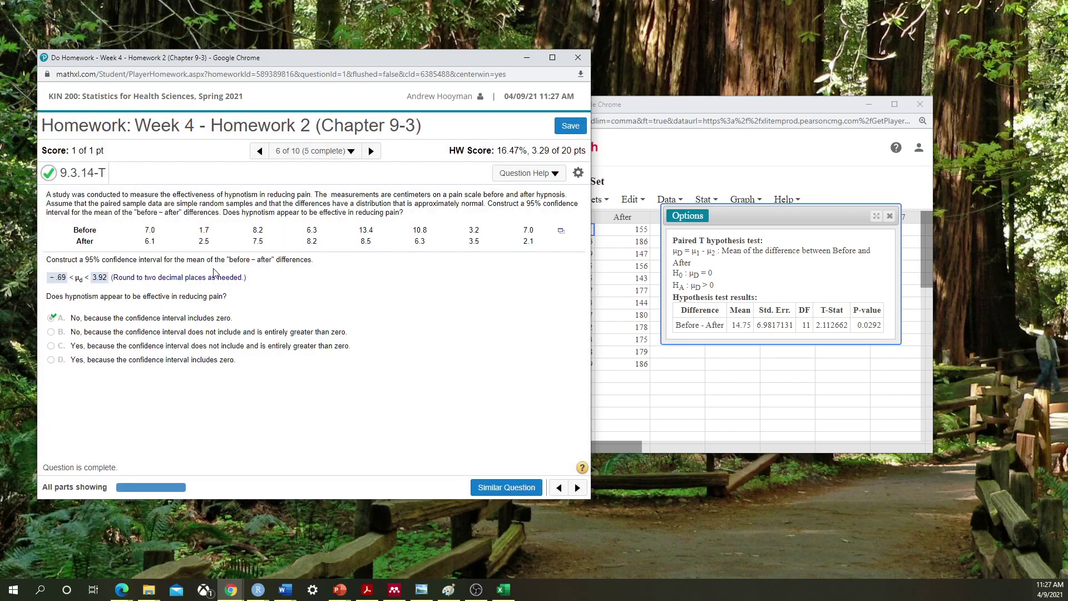
# Close the old StatCrunch data set and send the hypnosis Before/After table to StatCrunch
pyautogui.click(890, 215)
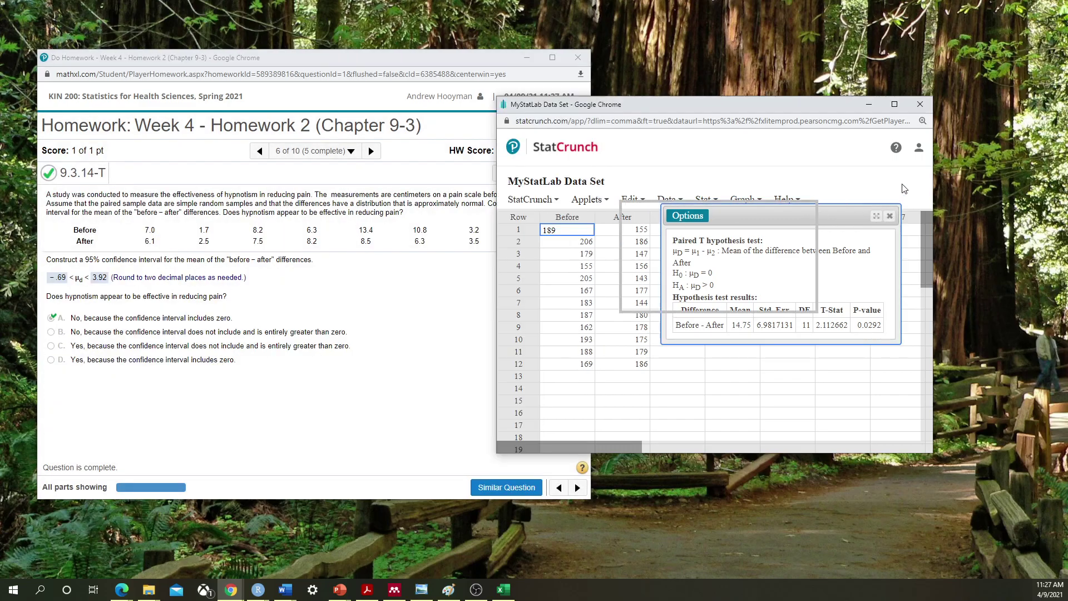
pyautogui.click(919, 105)
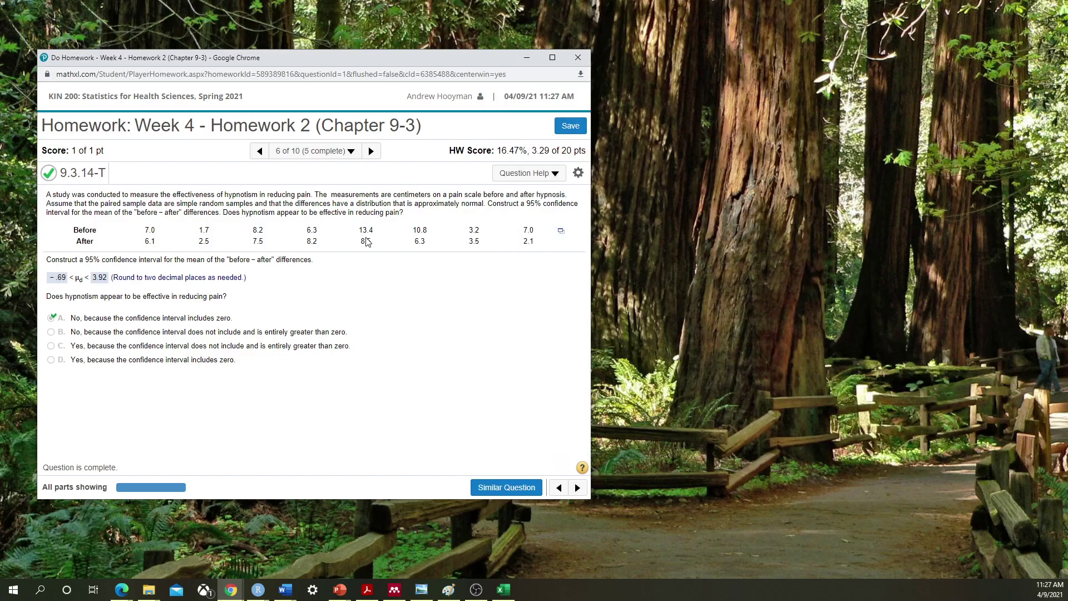
pyautogui.click(561, 230)
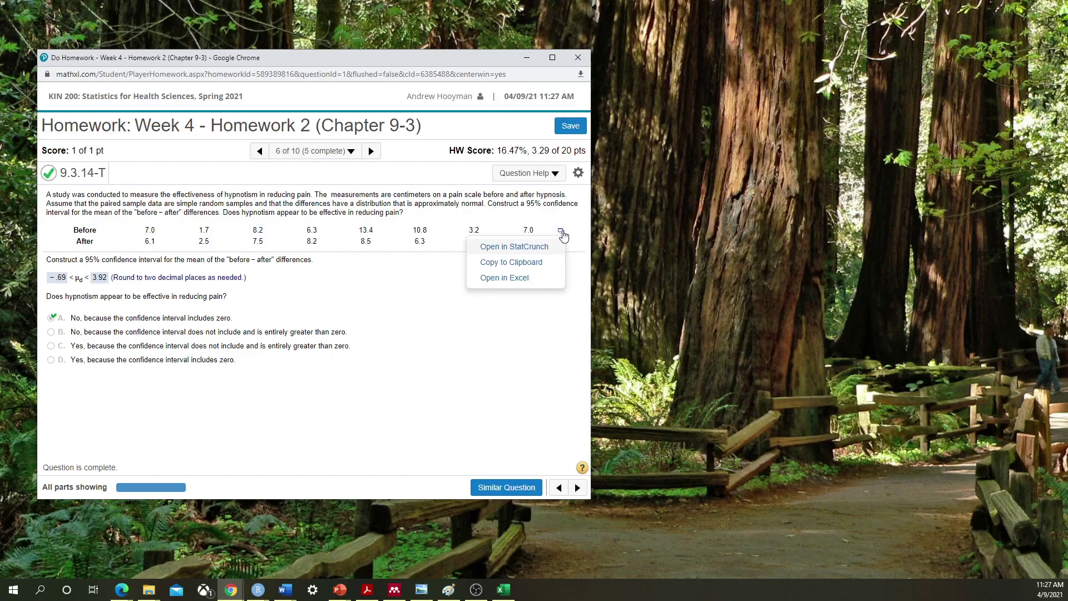
pyautogui.click(529, 248)
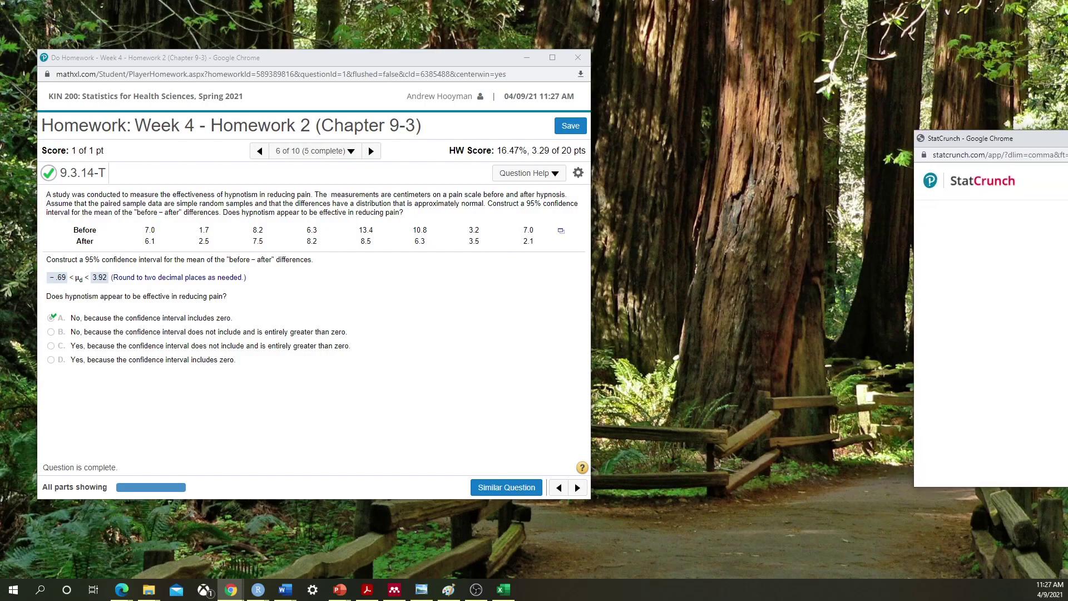
# Set up a Paired T analysis with Before as sample 1 and After as sample 2
pyautogui.click(681, 226)
pyautogui.click(693, 305)
pyautogui.click(681, 227)
pyautogui.moveTo(773, 310)
pyautogui.click(802, 336)
pyautogui.click(581, 211)
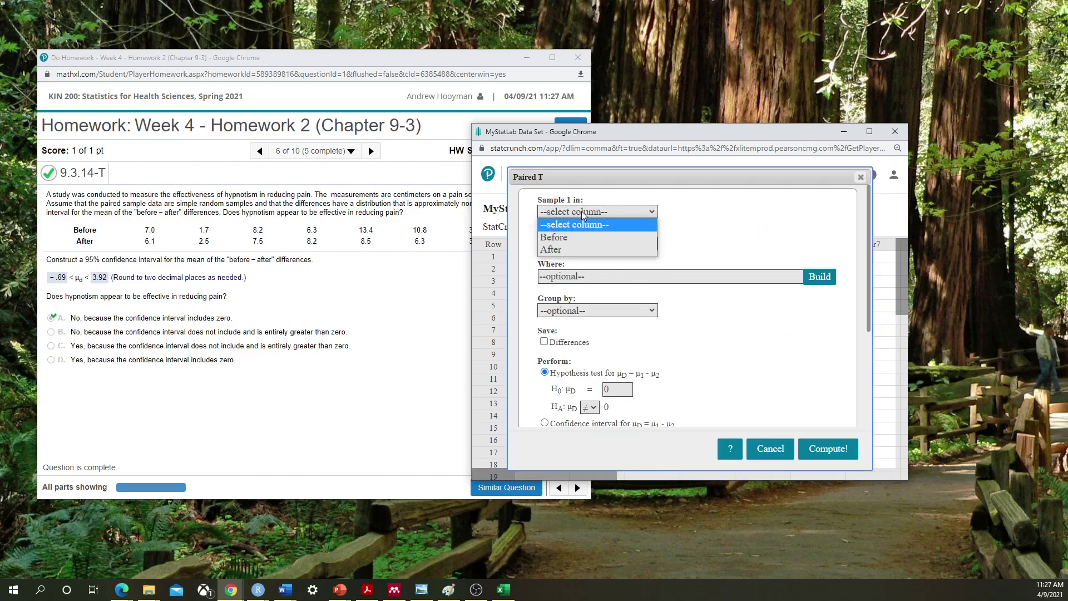
pyautogui.click(568, 236)
pyautogui.click(566, 243)
pyautogui.click(561, 283)
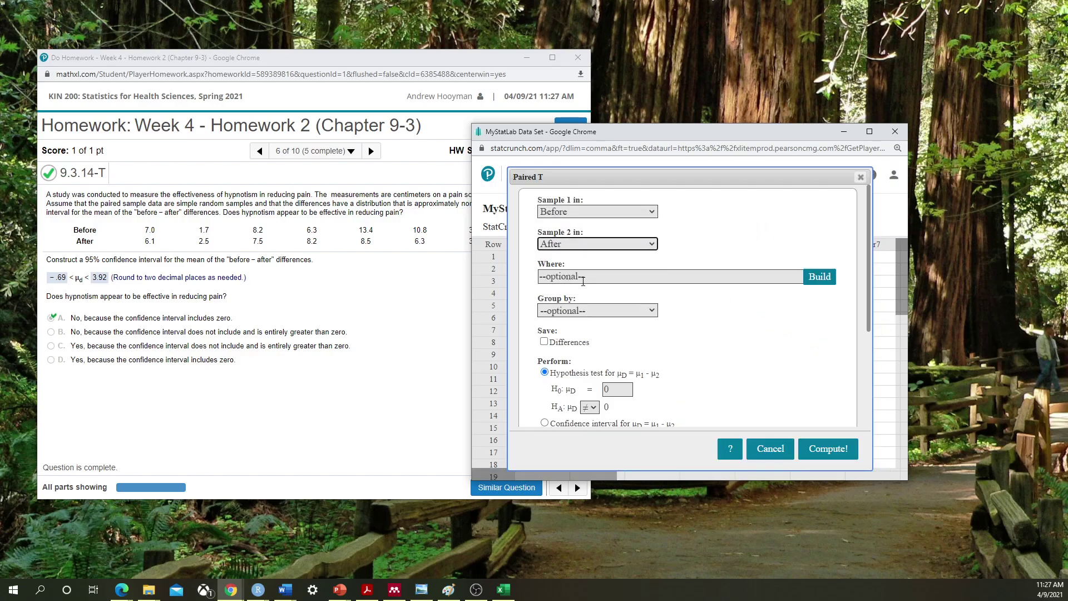
# Compute a 95% confidence interval, giving limits −0.69027315 to 3.9152732
pyautogui.scroll(-2, 612, 317)
pyautogui.click(548, 314)
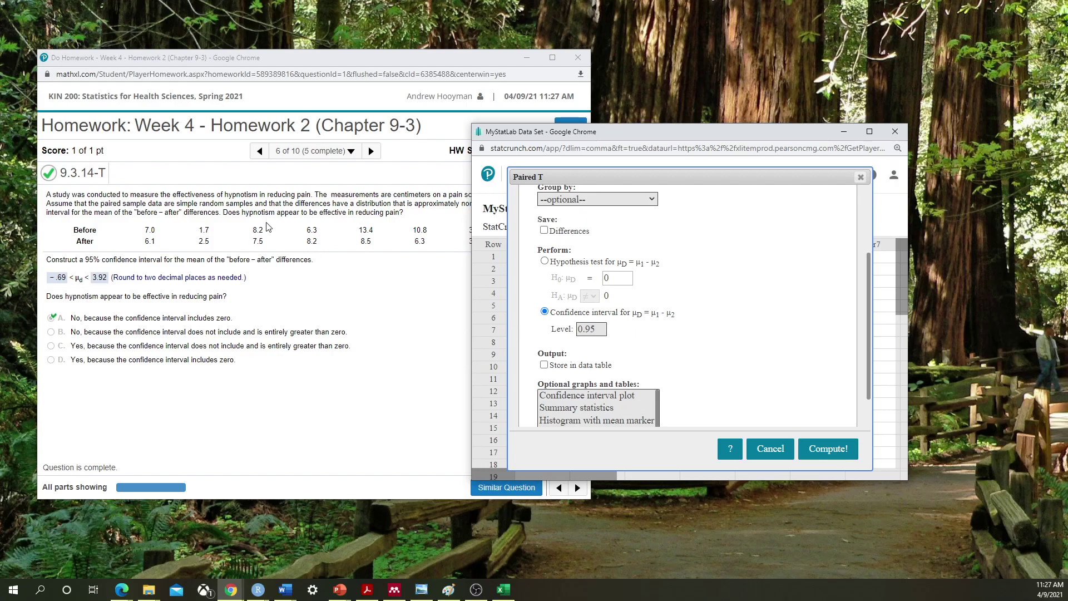
pyautogui.moveTo(596, 135); pyautogui.dragTo(676, 121)
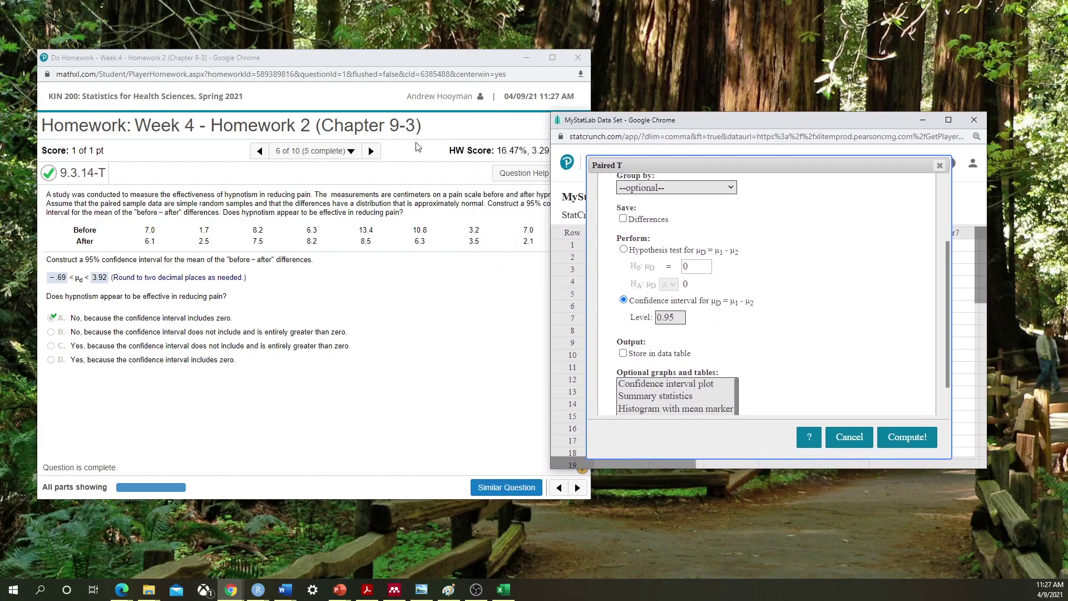
pyautogui.click(382, 58)
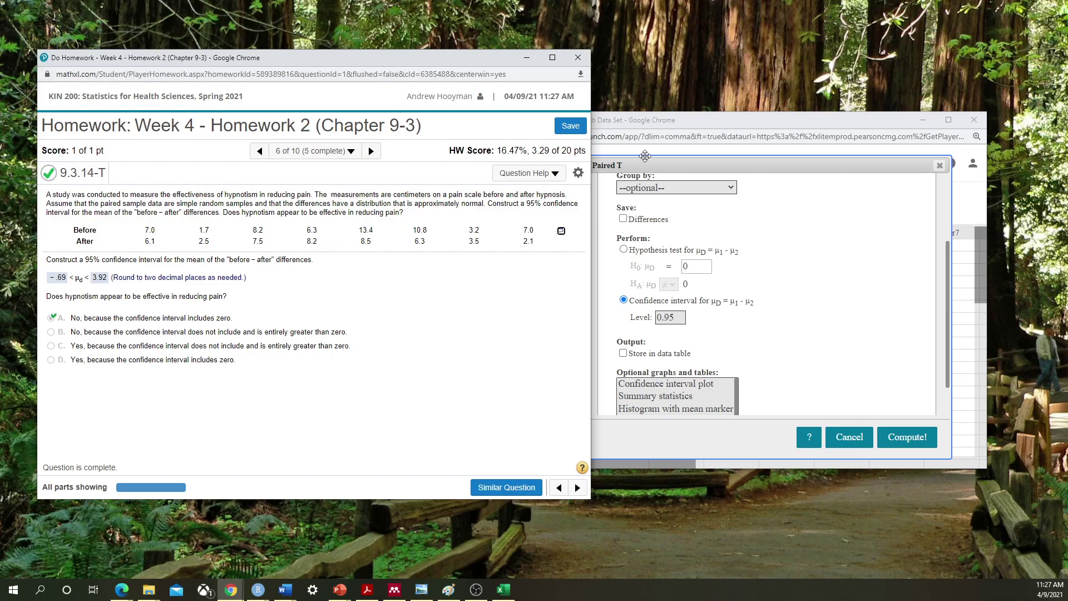
pyautogui.click(689, 123)
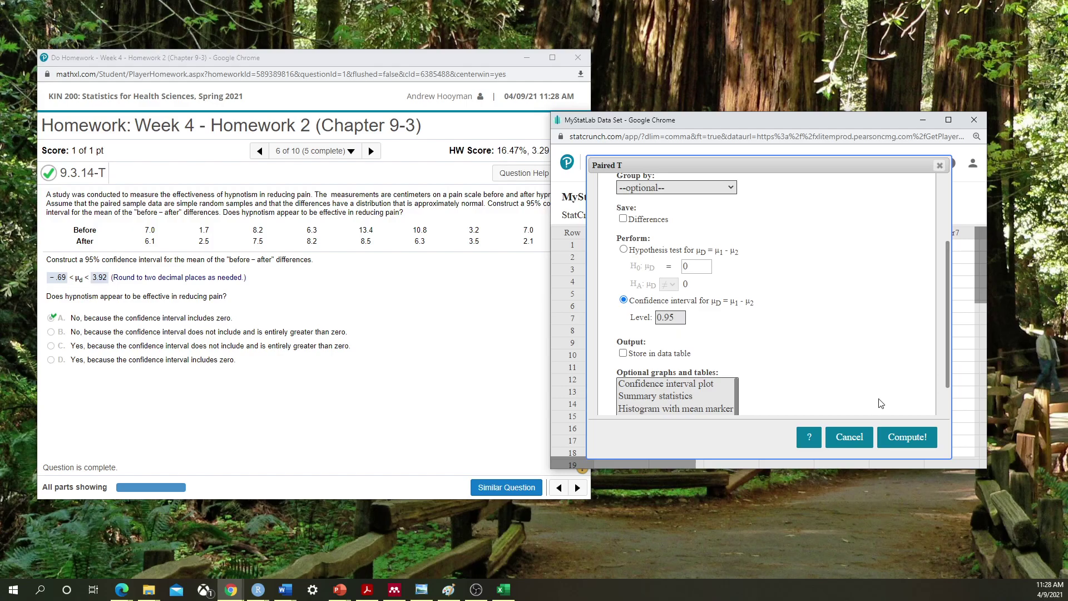
pyautogui.click(898, 439)
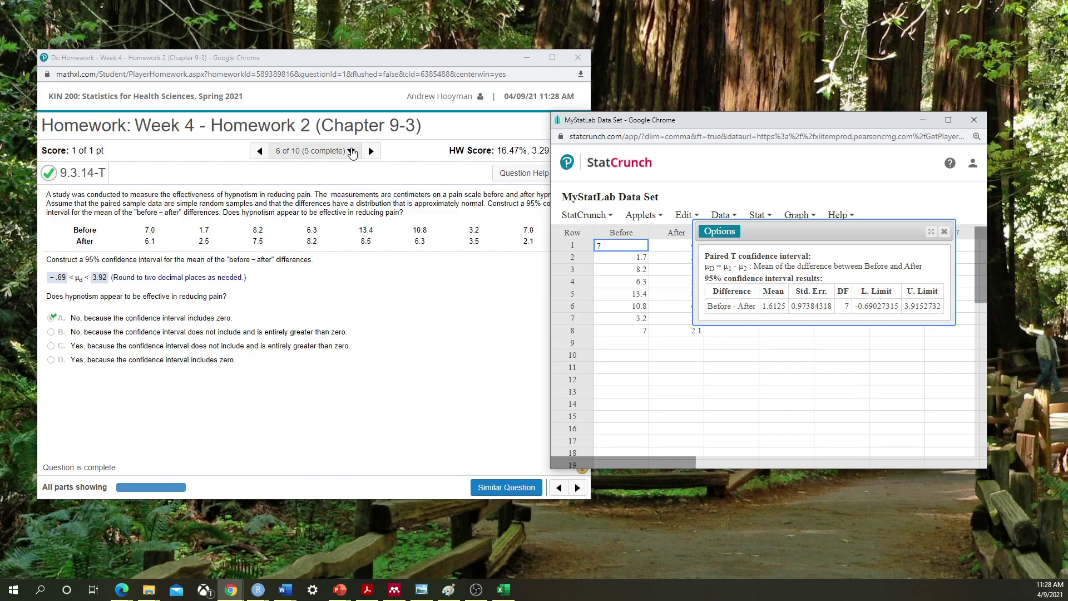
# Pick Question 7, the body temperature problem, from the Homework Overview
pyautogui.click(352, 151)
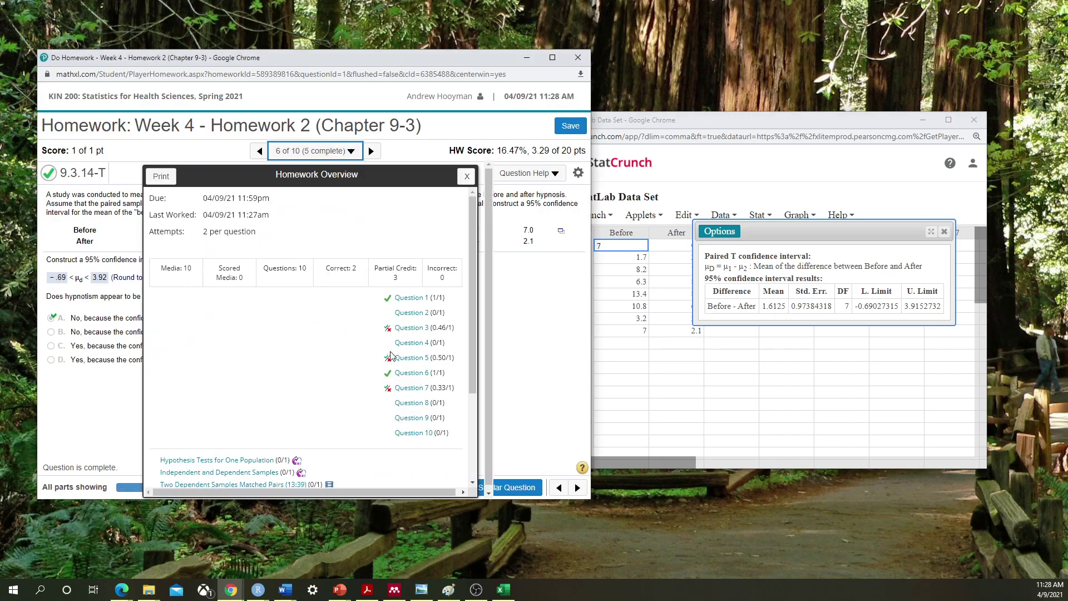
pyautogui.click(412, 388)
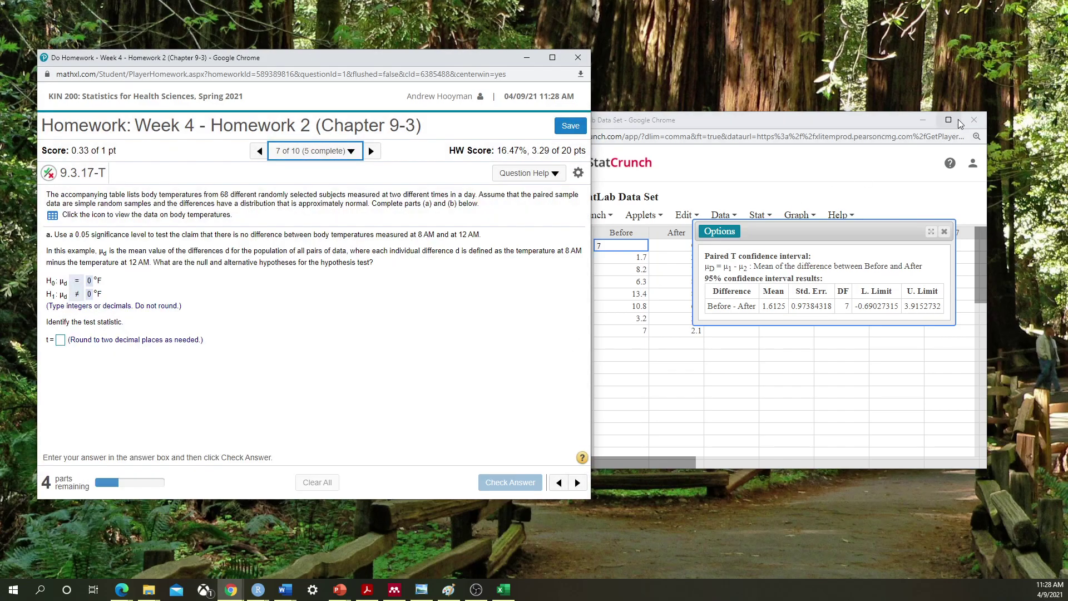
# Close the old data window and open the 8 AM / 12 AM temperature table in StatCrunch
pyautogui.click(974, 120)
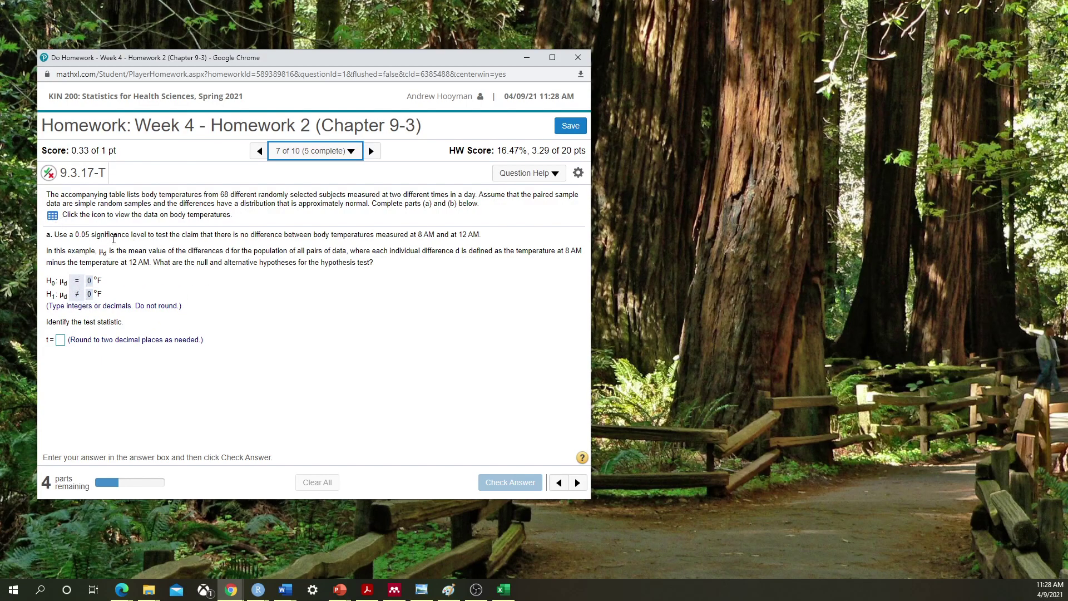
pyautogui.click(53, 215)
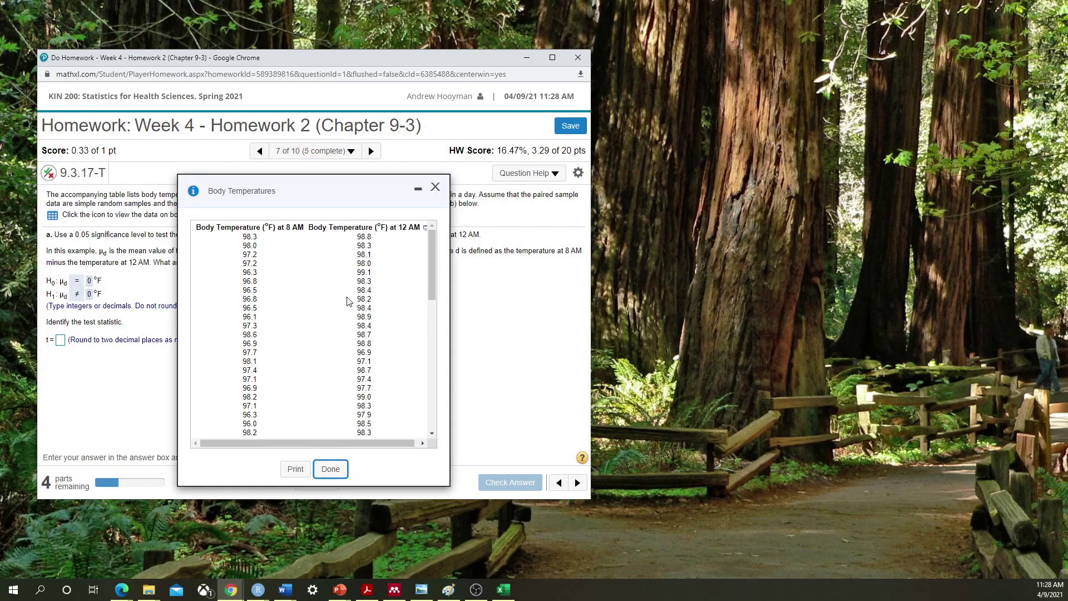
pyautogui.scroll(-5, 367, 364)
pyautogui.scroll(5, 410, 286)
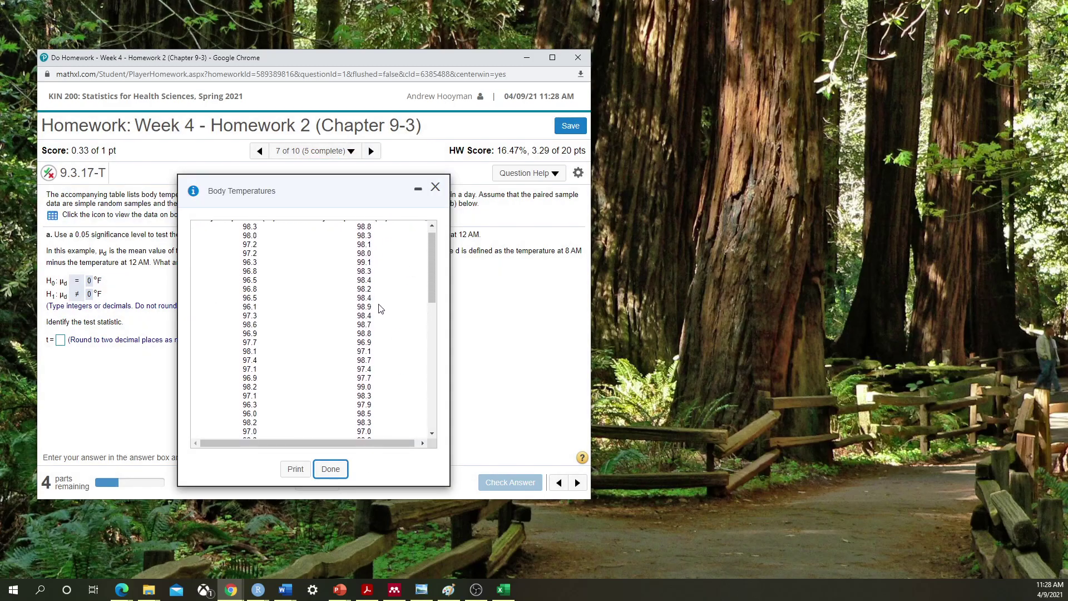
pyautogui.click(425, 227)
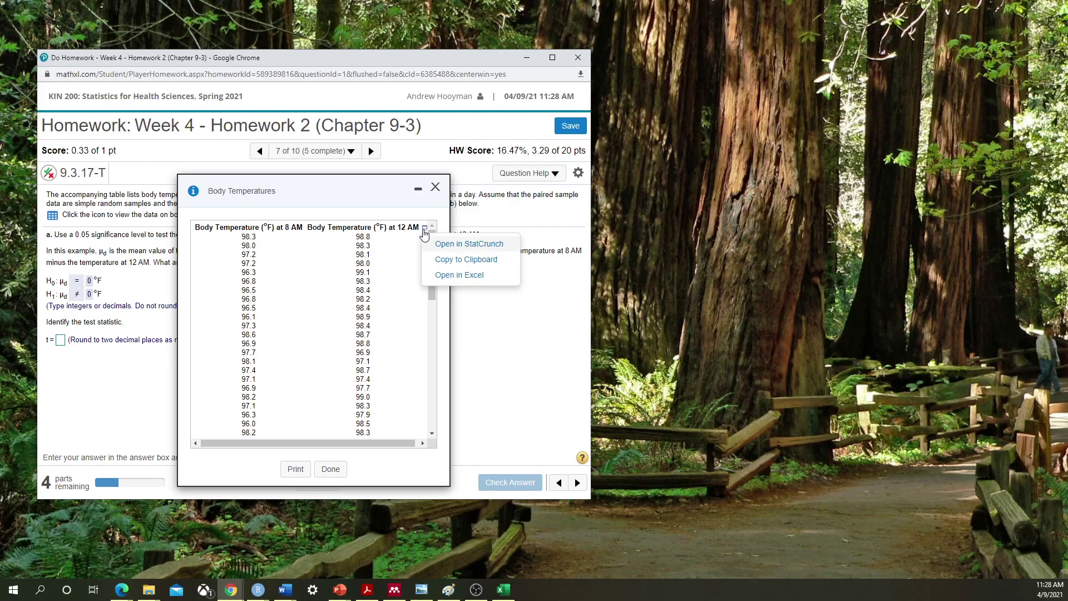
pyautogui.click(467, 260)
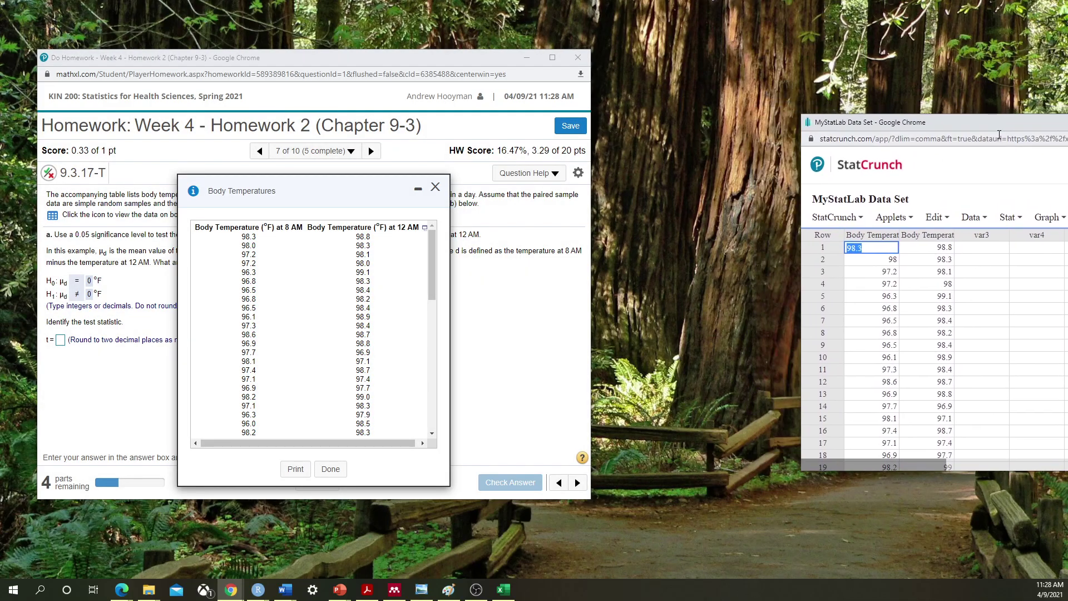
pyautogui.moveTo(999, 134); pyautogui.dragTo(748, 129)
pyautogui.click(434, 187)
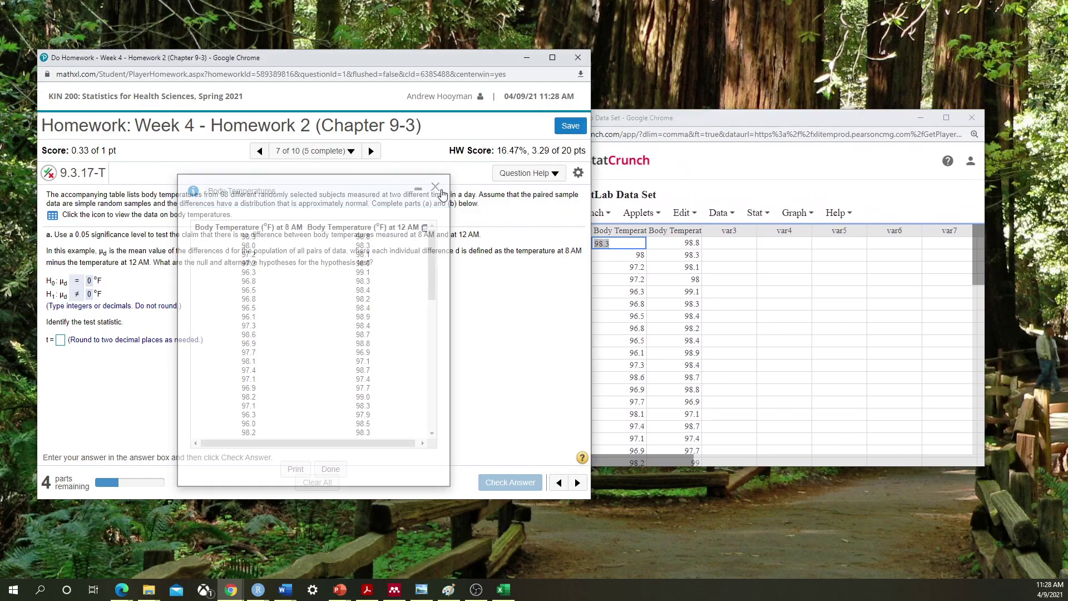
# Run Paired T of 8 AM minus 12 AM as a hypothesis test, giving mean −0.80882353, DF 67
pyautogui.click(702, 133)
pyautogui.click(755, 213)
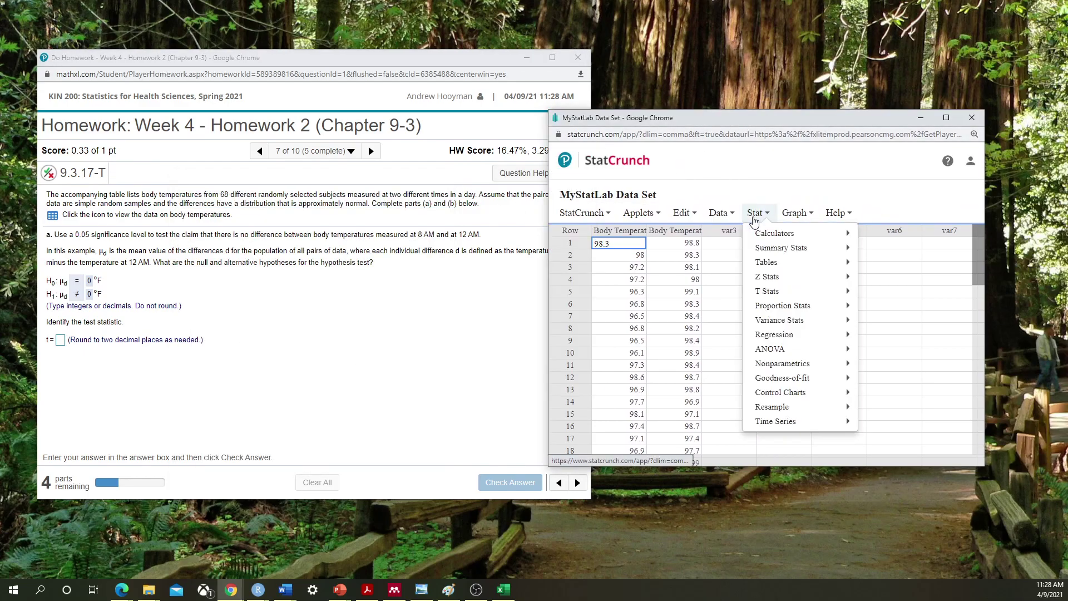
pyautogui.moveTo(776, 293)
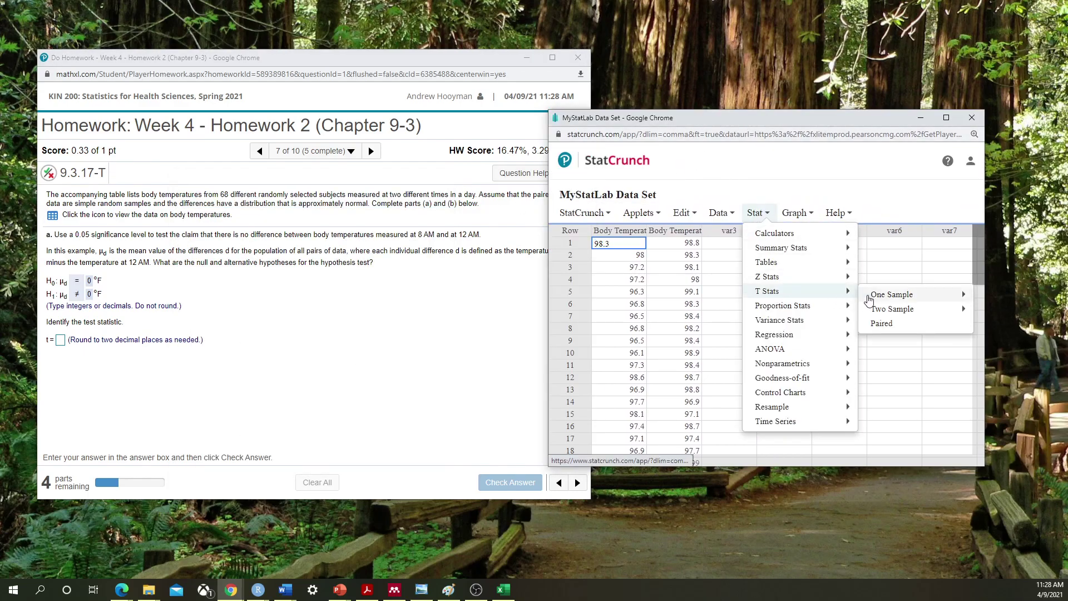
pyautogui.click(880, 328)
pyautogui.click(752, 199)
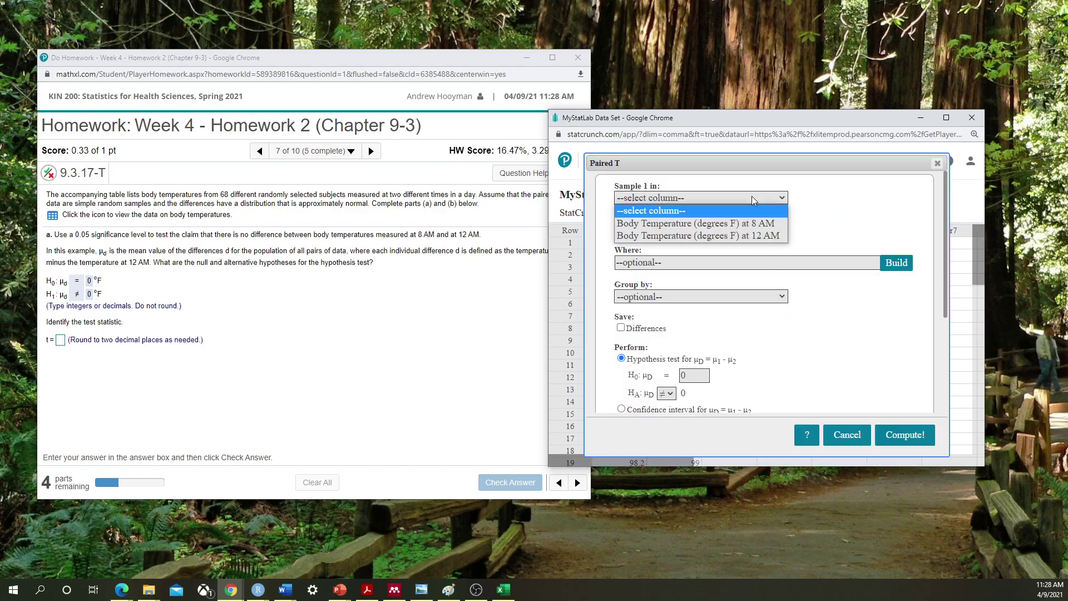
pyautogui.click(754, 223)
pyautogui.click(750, 230)
pyautogui.click(729, 268)
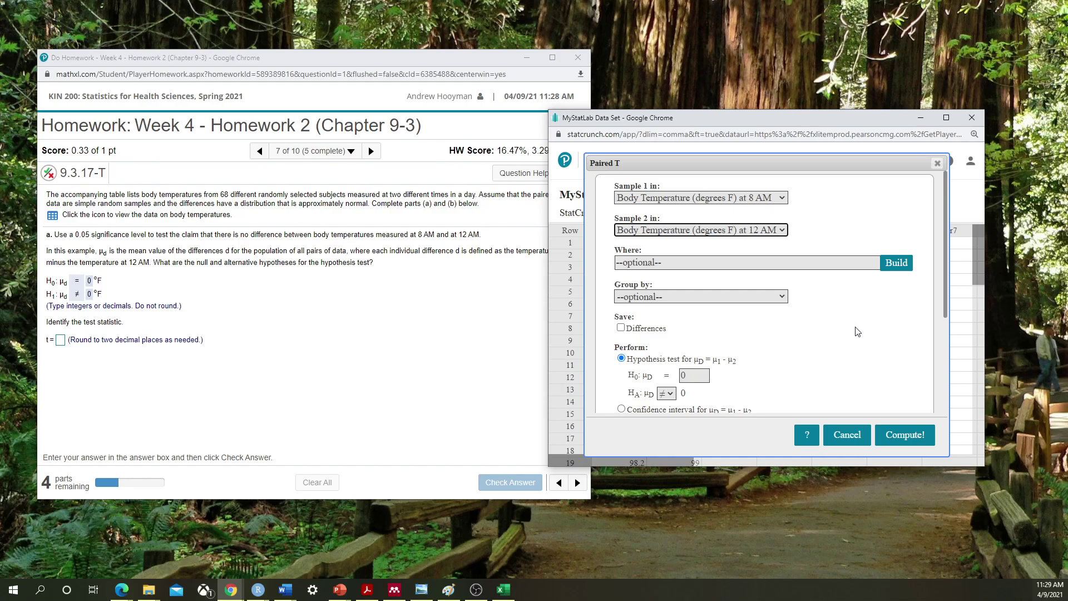
pyautogui.scroll(-1, 854, 328)
pyautogui.scroll(-1, 854, 327)
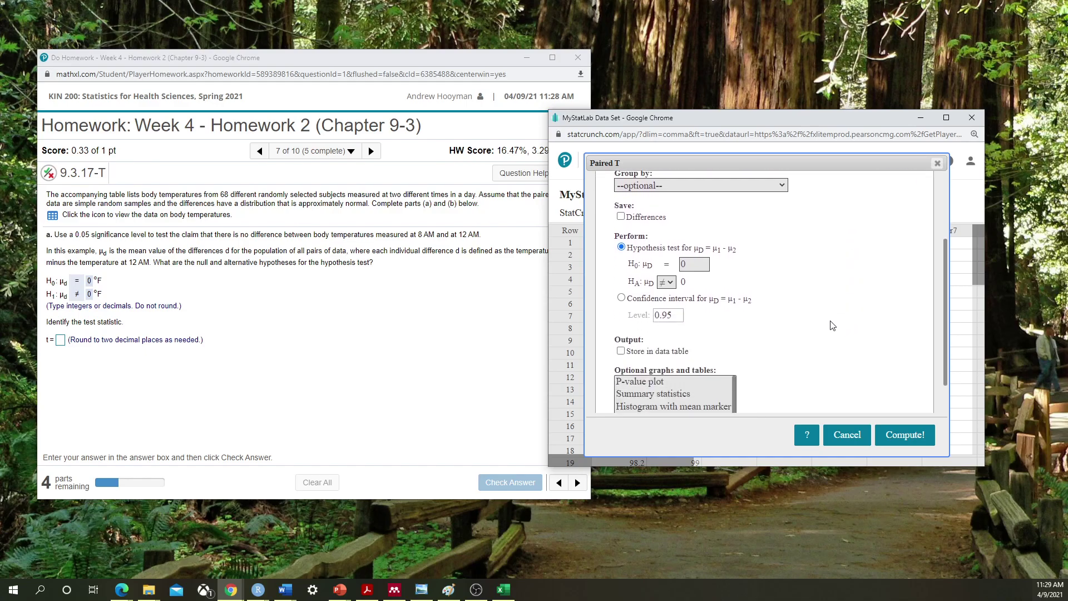
pyautogui.click(906, 435)
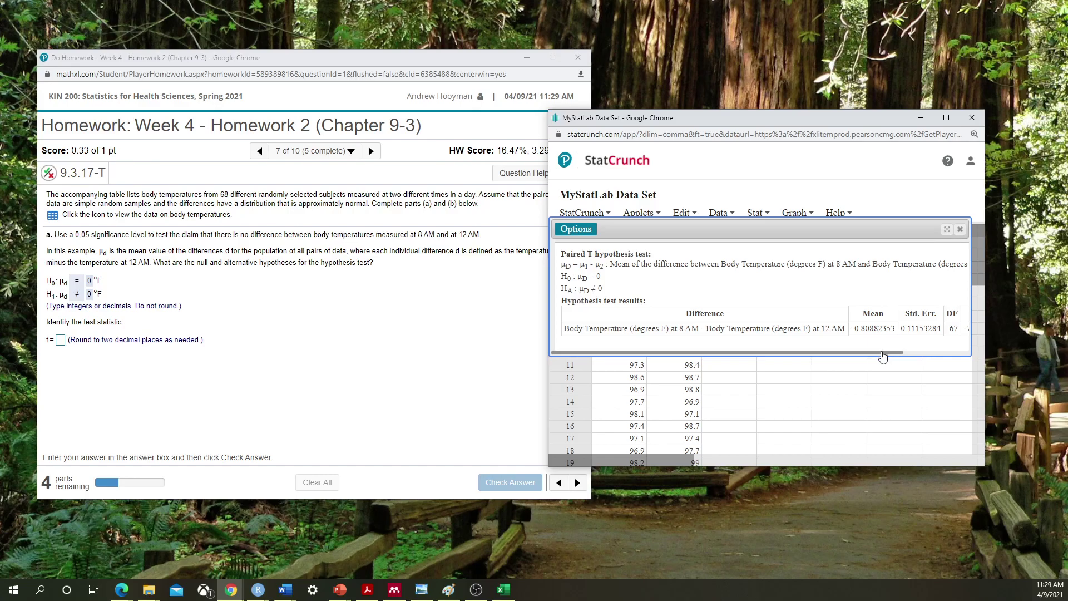
# Enter and check the test statistic t = -7.25 for question 9.3.17-T
pyautogui.moveTo(883, 356); pyautogui.dragTo(961, 357)
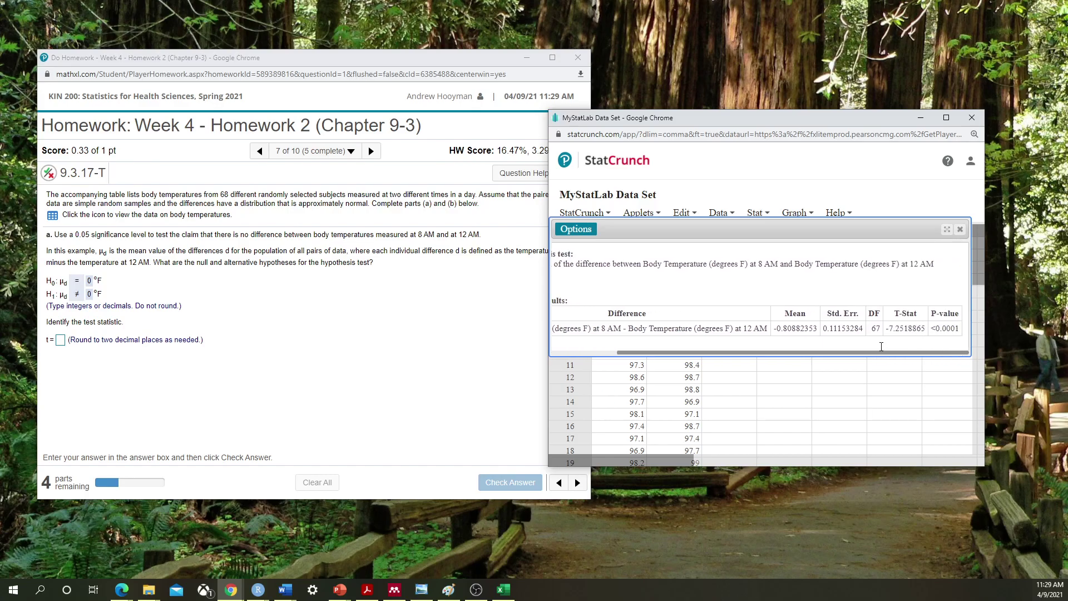
pyautogui.click(61, 341)
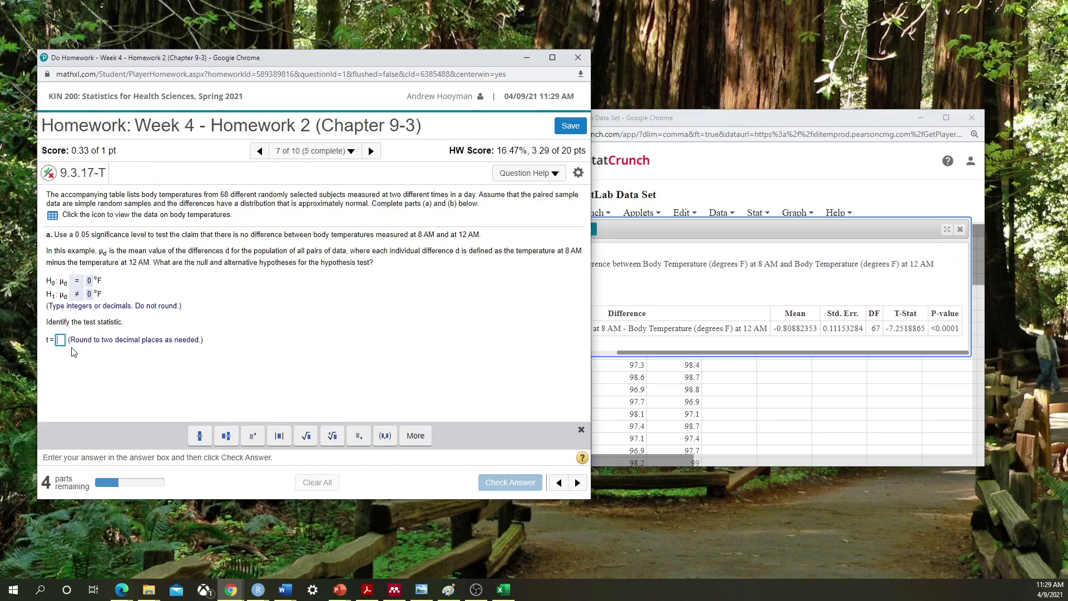
pyautogui.write('-7.')
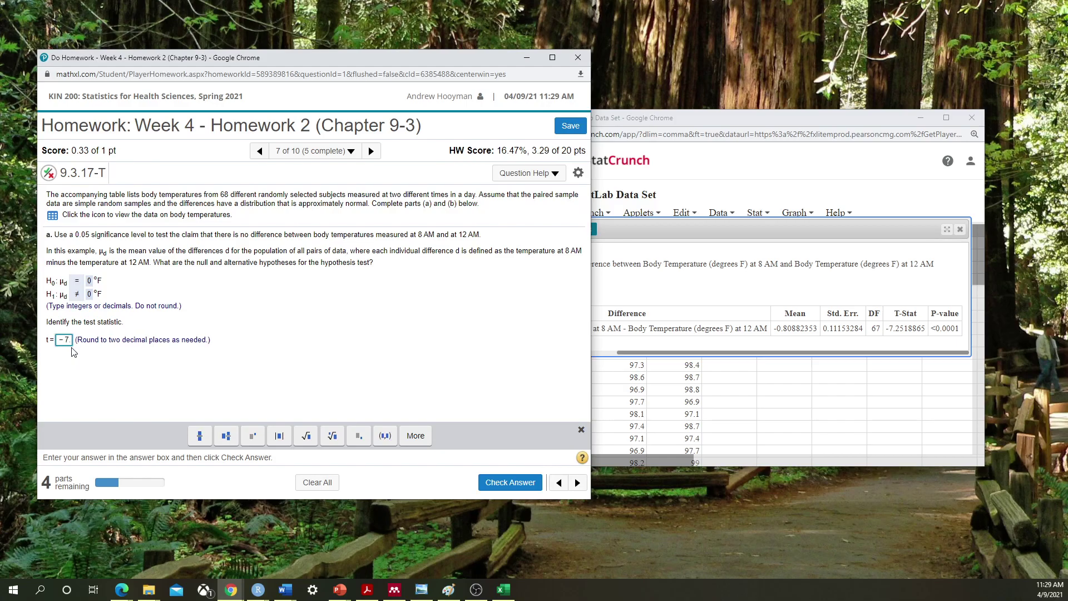
pyautogui.write('25')
pyautogui.click(485, 477)
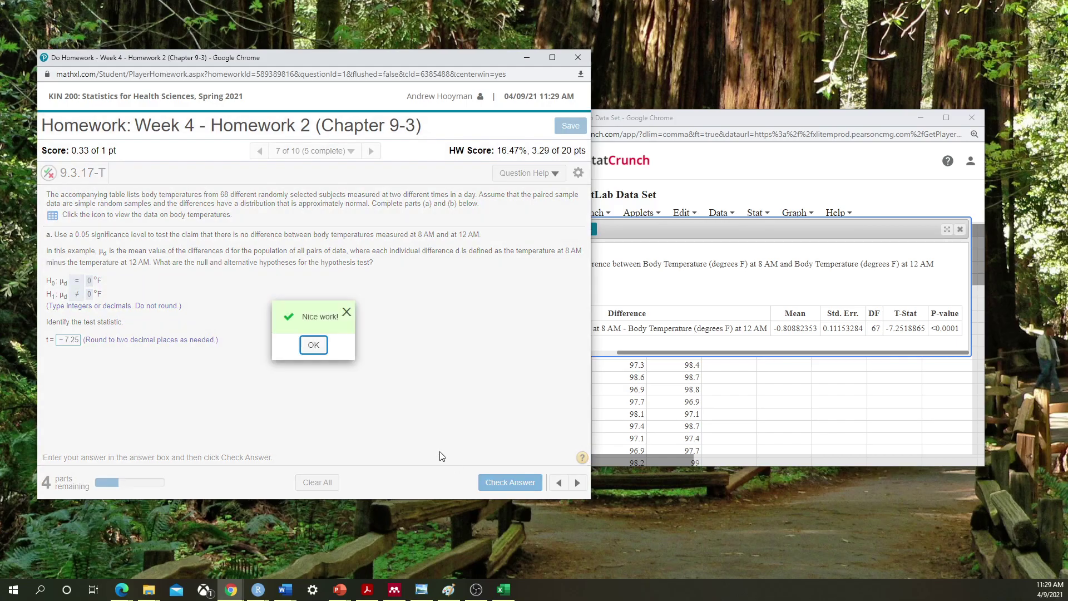
pyautogui.click(313, 345)
# Enter and check the P-value .000
pyautogui.click(83, 376)
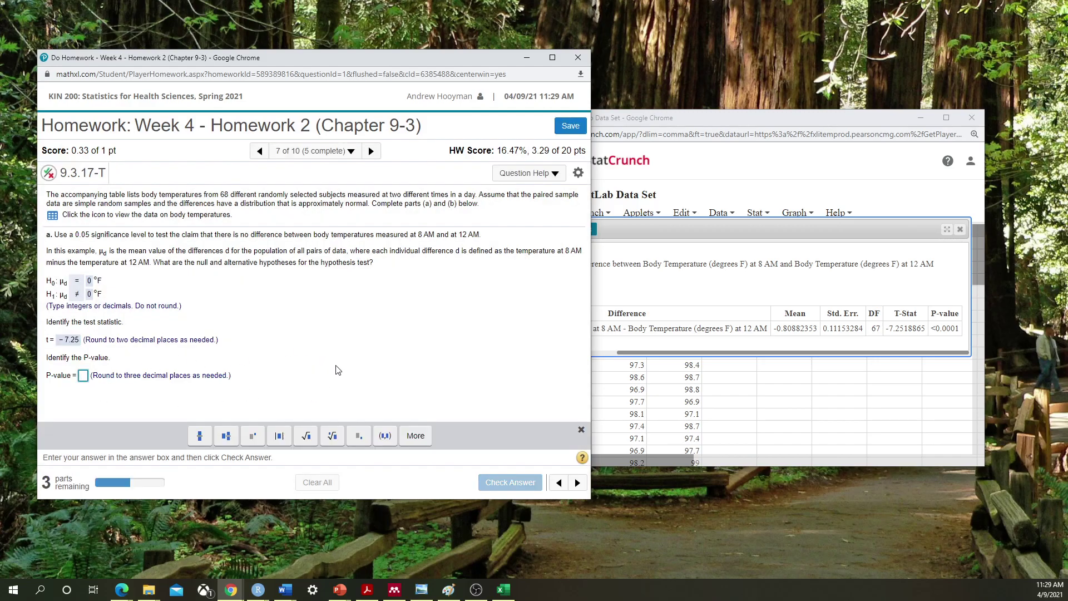
pyautogui.write('.000')
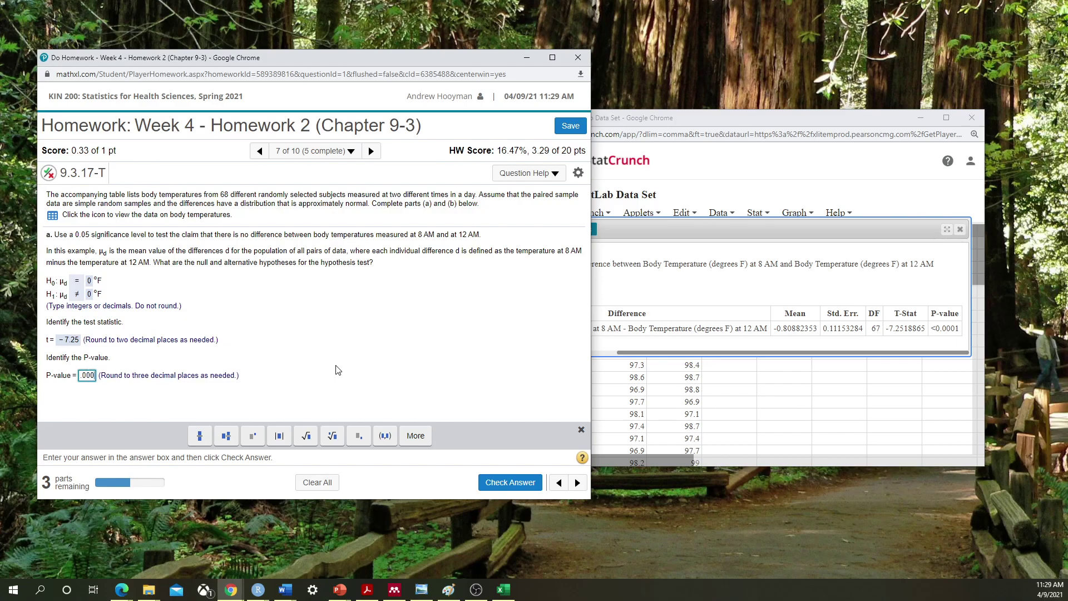
pyautogui.click(500, 483)
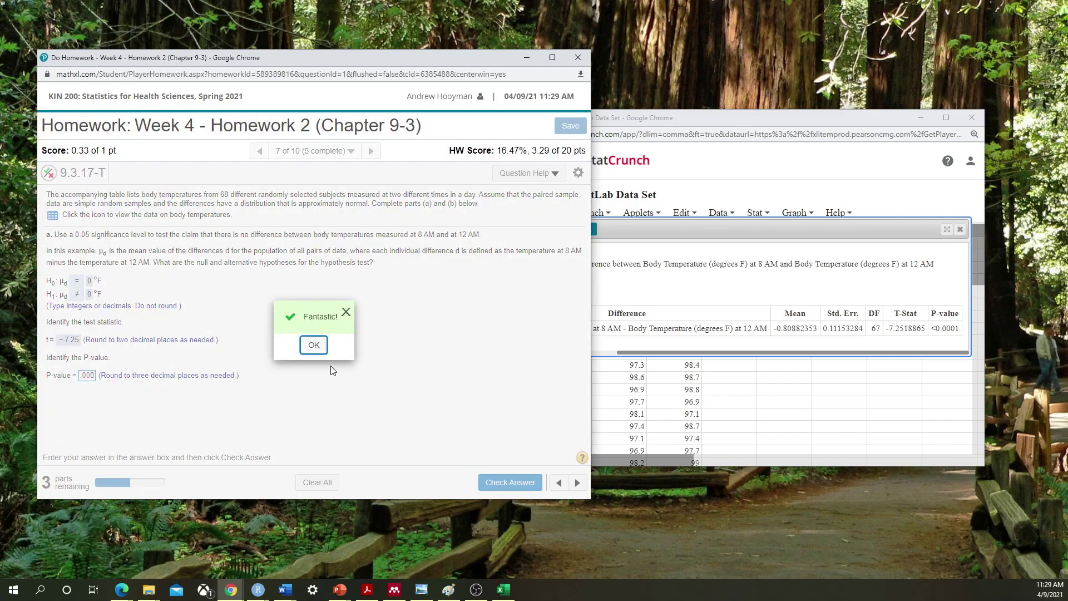
pyautogui.click(314, 345)
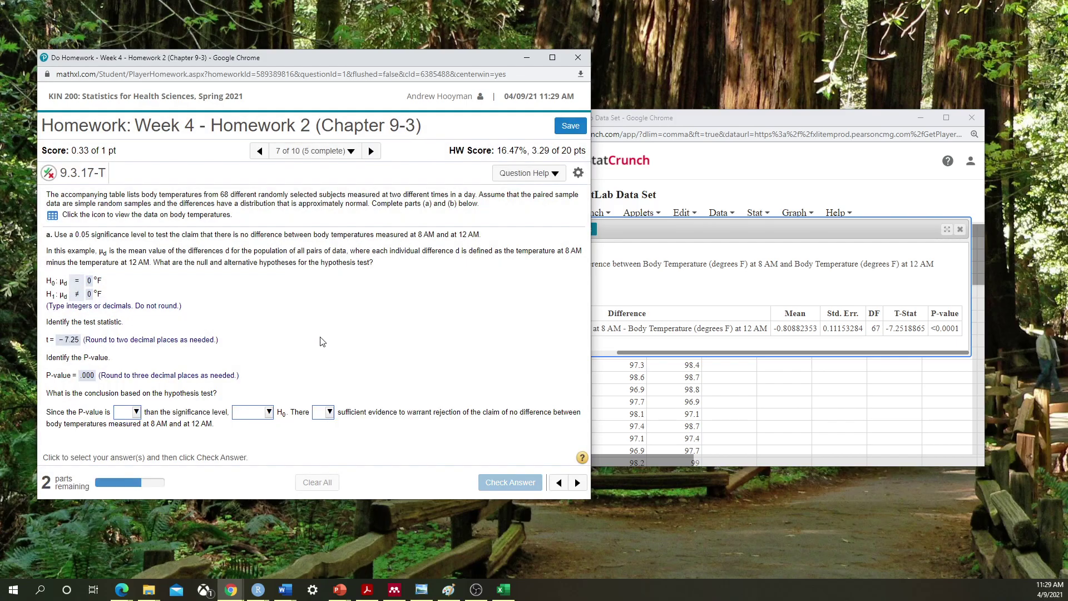